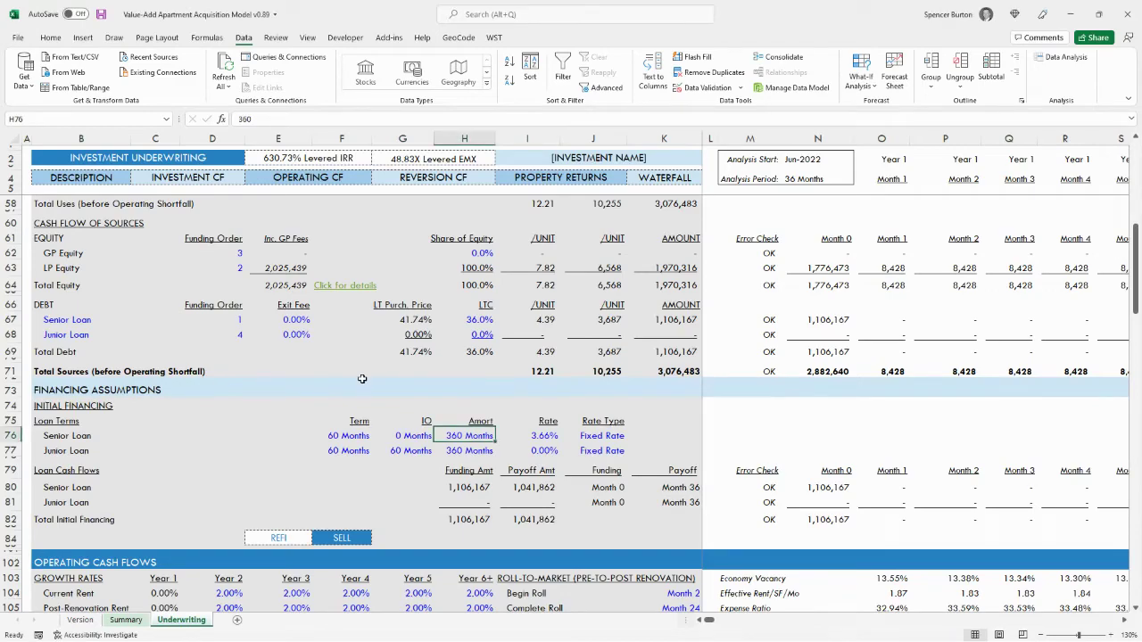
Review the Purchase Price, Closing Costs, construction management fee, Lender Reserves and Financing Costs amounts
{"action": "scroll", "coordinate": [360, 378], "scroll_direction": "up", "scroll_amount": 5}
{"action": "scroll", "coordinate": [613, 368], "scroll_direction": "up", "scroll_amount": 9}
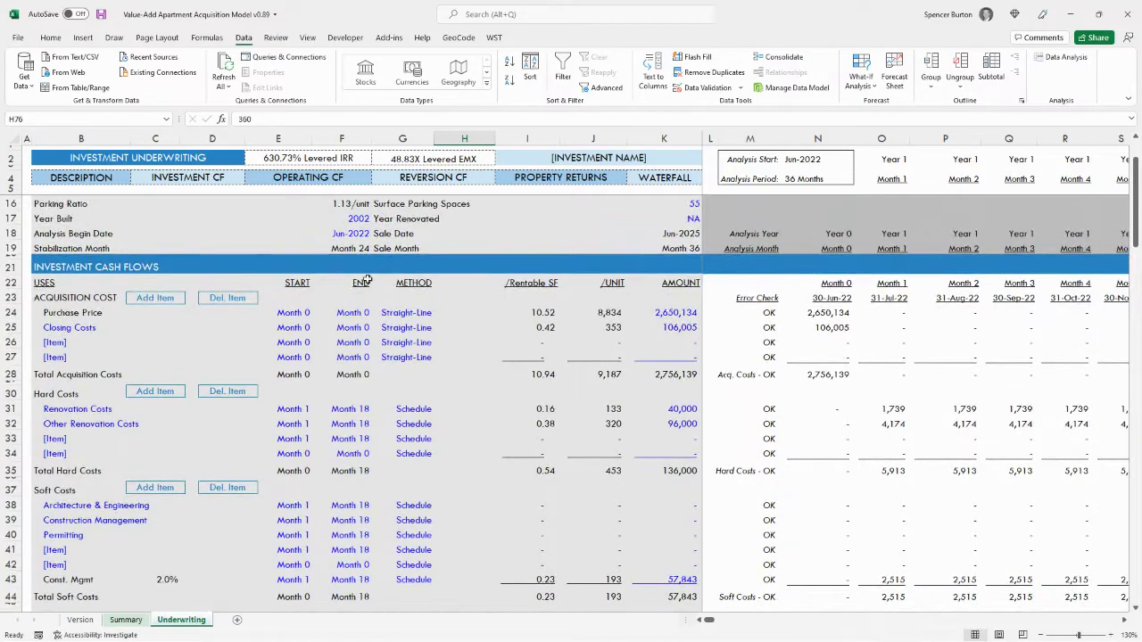
{"action": "scroll", "coordinate": [599, 334], "scroll_direction": "down", "scroll_amount": 1}
{"action": "scroll", "coordinate": [625, 307], "scroll_direction": "down", "scroll_amount": 5}
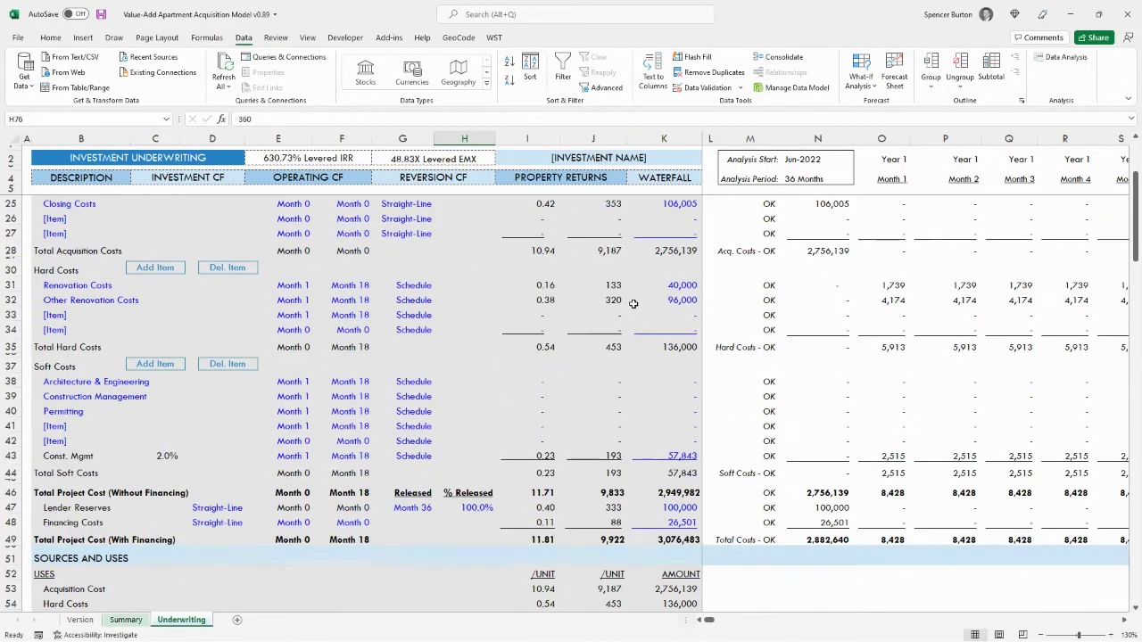
{"action": "scroll", "coordinate": [643, 324], "scroll_direction": "up", "scroll_amount": 4}
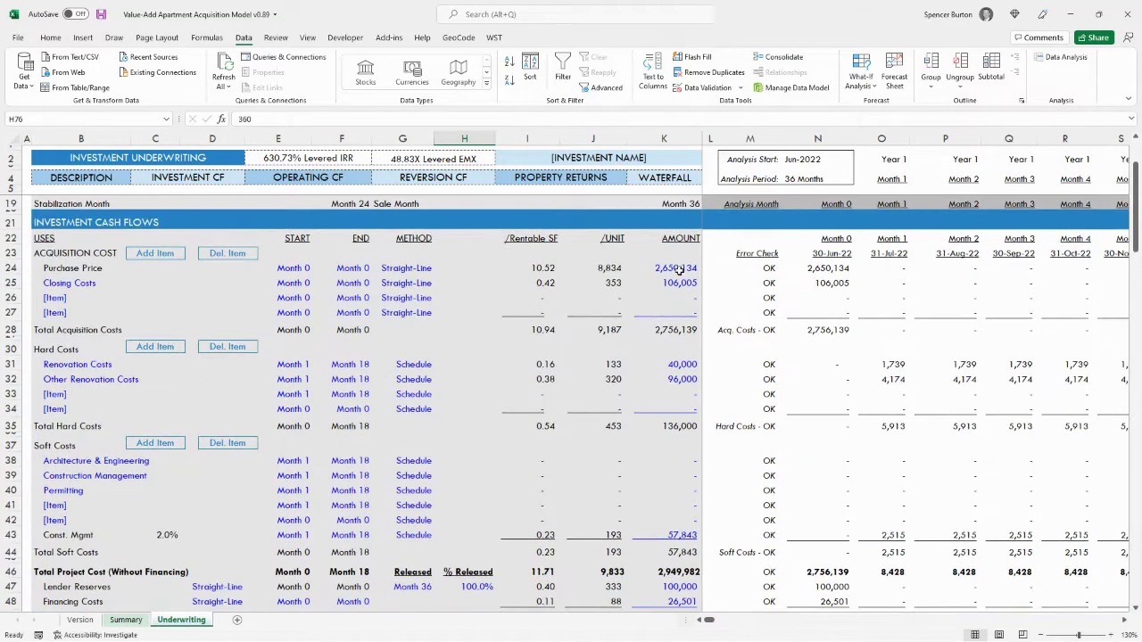
{"action": "left_click", "coordinate": [680, 269]}
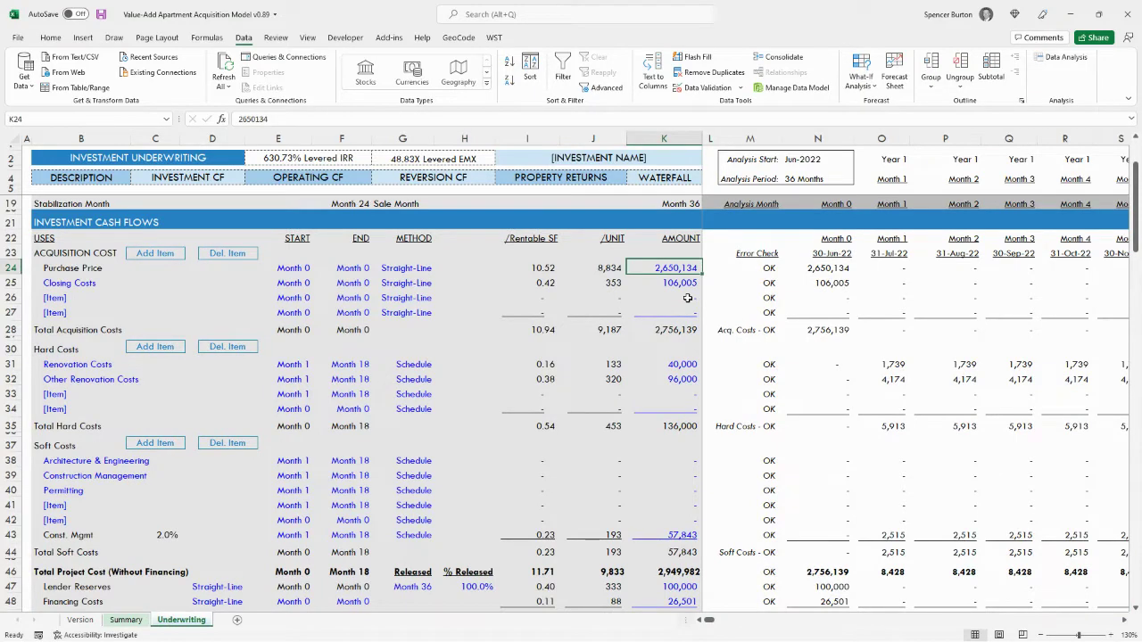
{"action": "left_click", "coordinate": [680, 283]}
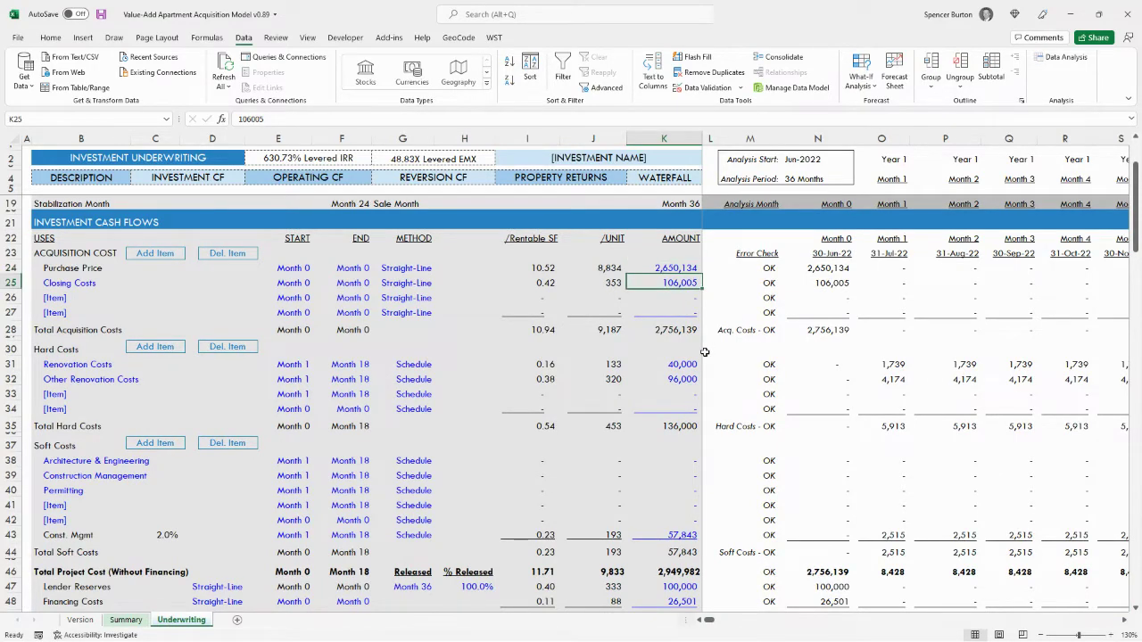
{"action": "scroll", "coordinate": [705, 352], "scroll_direction": "down", "scroll_amount": 3}
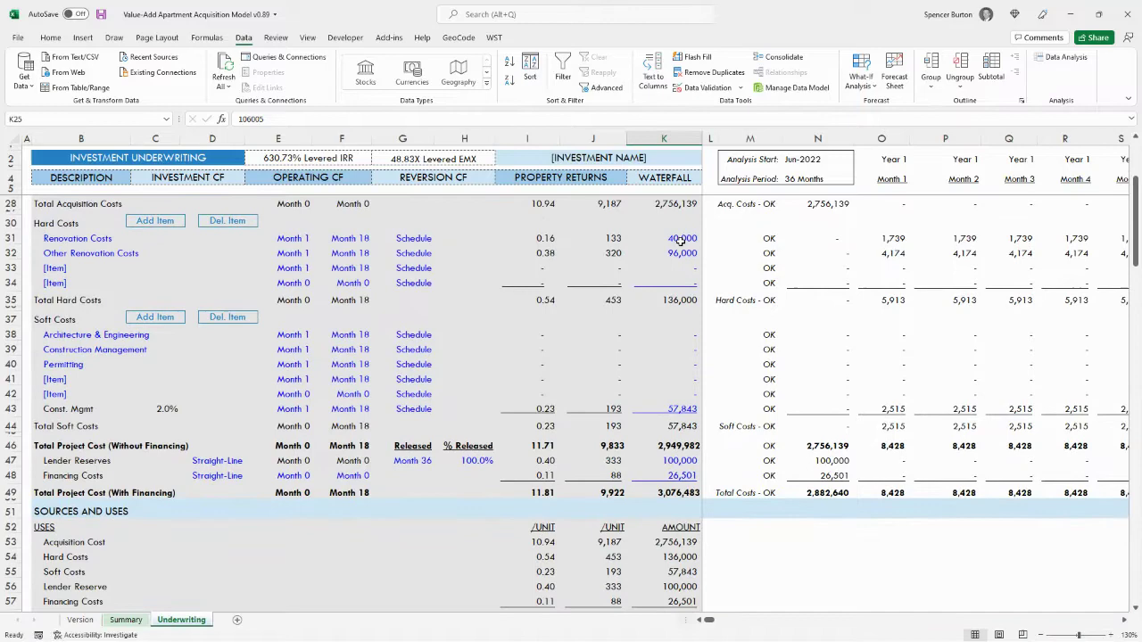
{"action": "left_click_drag", "start_coordinate": [680, 241], "coordinate": [683, 254]}
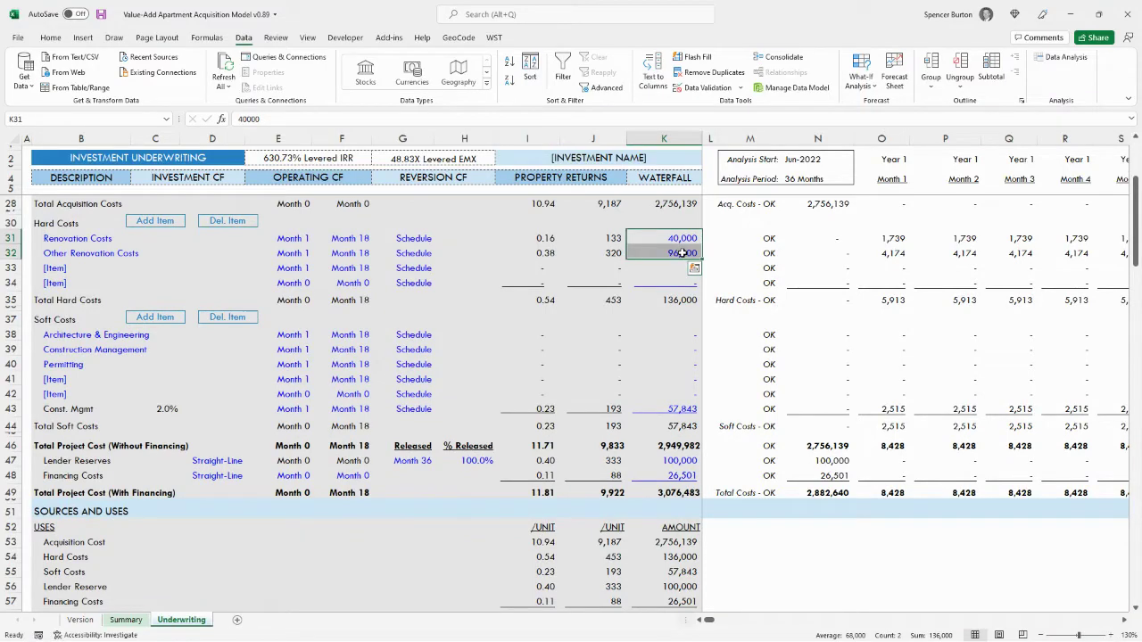
{"action": "scroll", "coordinate": [679, 276], "scroll_direction": "down", "scroll_amount": 1}
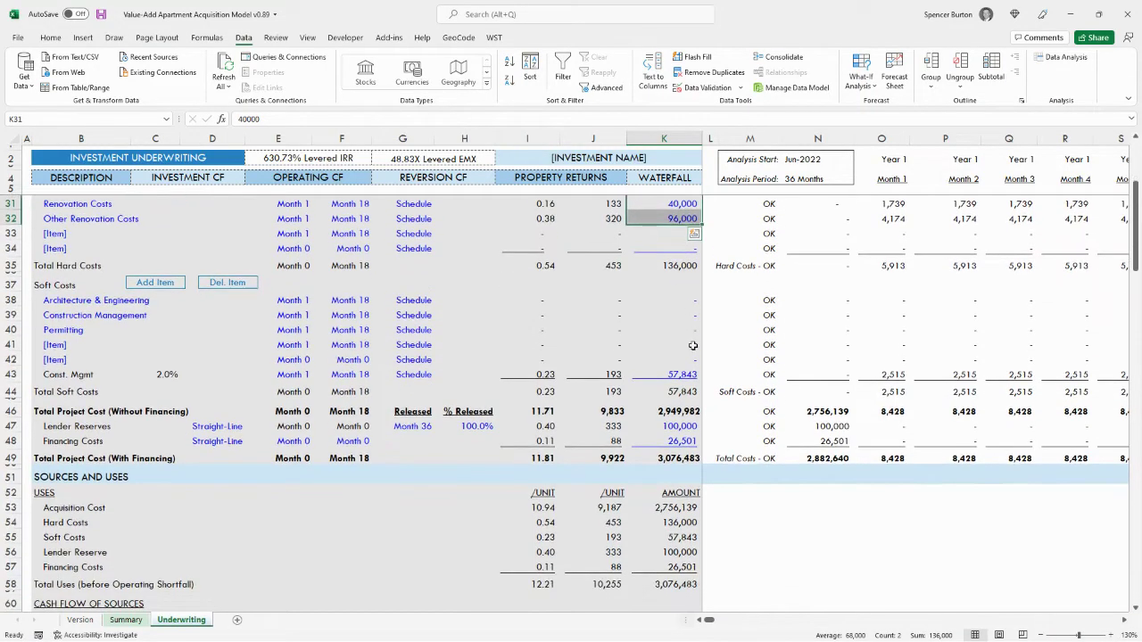
{"action": "left_click", "coordinate": [676, 376]}
{"action": "scroll", "coordinate": [676, 375], "scroll_direction": "down", "scroll_amount": 2}
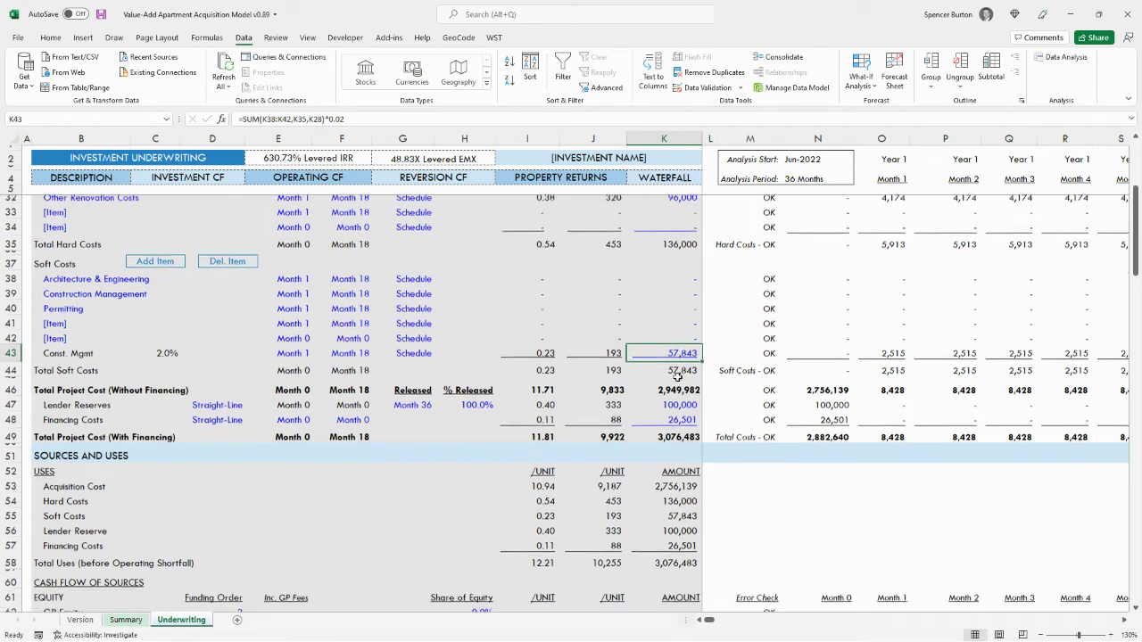
{"action": "left_click", "coordinate": [678, 343]}
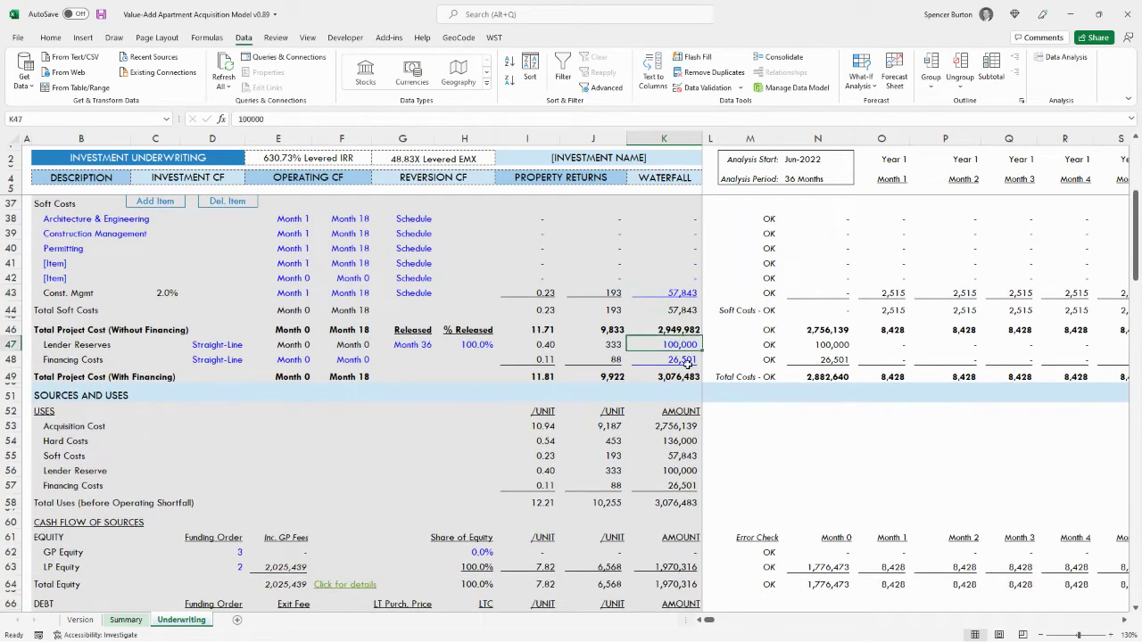
{"action": "left_click", "coordinate": [684, 361]}
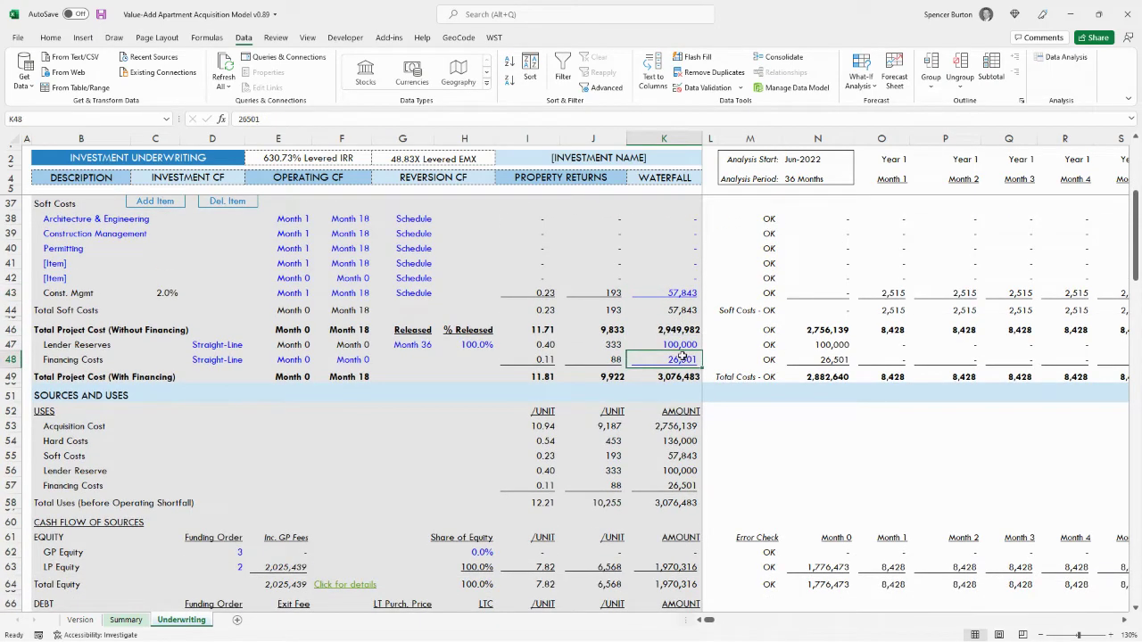
{"action": "scroll", "coordinate": [680, 381], "scroll_direction": "up", "scroll_amount": 7}
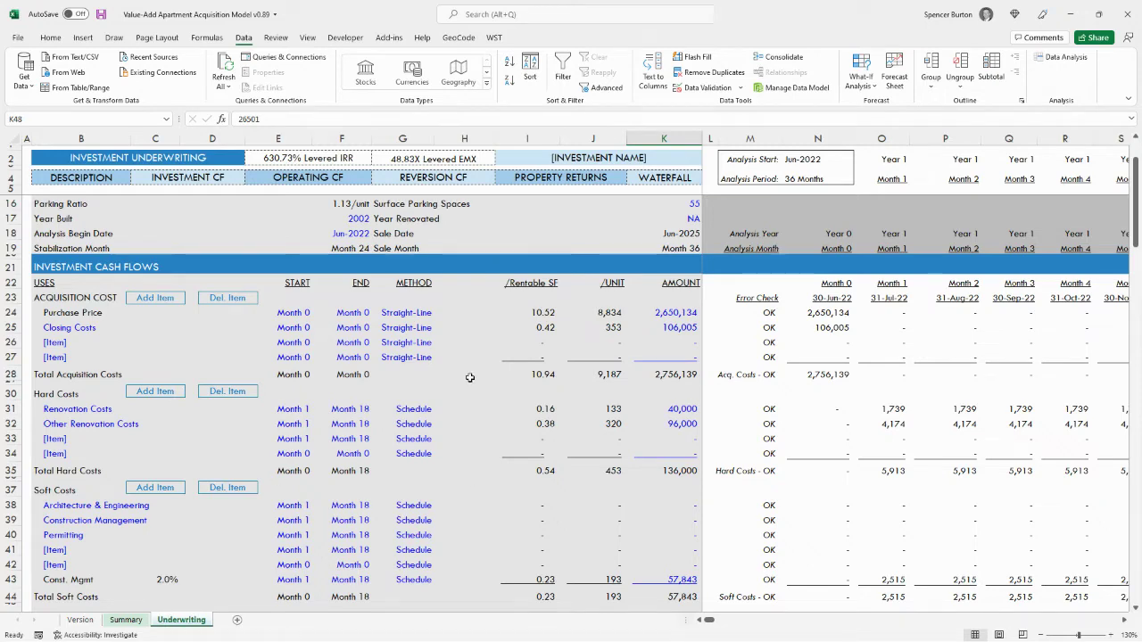
Check the Total Acquisition, Hard, Soft and Project Cost formulas, LP Equity and Senior Loan
{"action": "left_click", "coordinate": [673, 375]}
{"action": "scroll", "coordinate": [677, 379], "scroll_direction": "down", "scroll_amount": 2}
{"action": "left_click", "coordinate": [679, 399]}
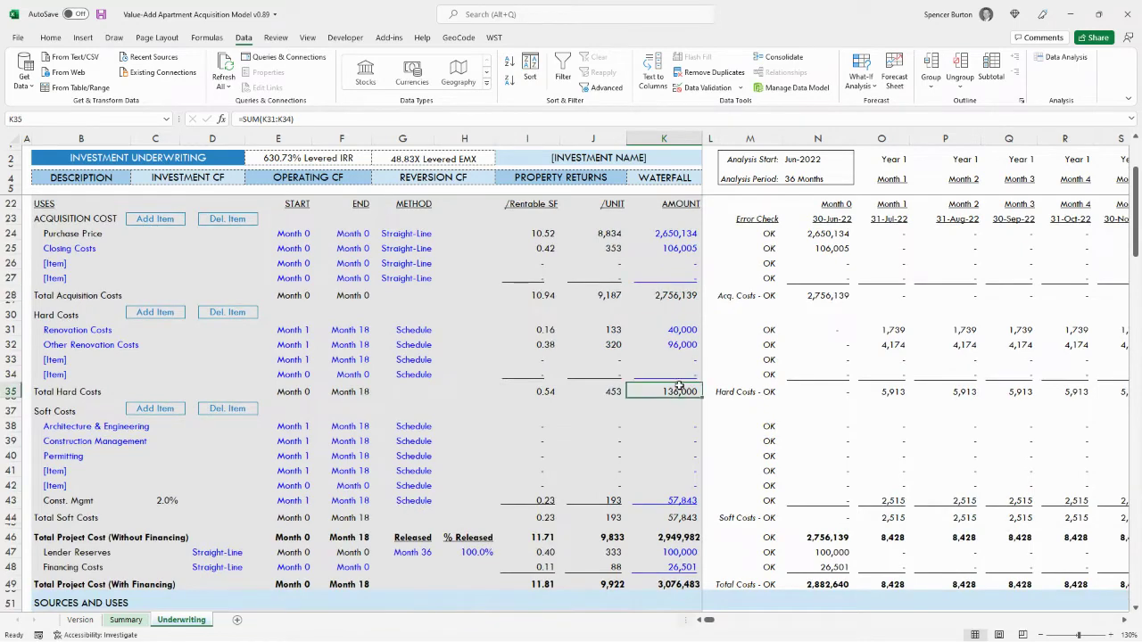
{"action": "scroll", "coordinate": [683, 372], "scroll_direction": "down", "scroll_amount": 3}
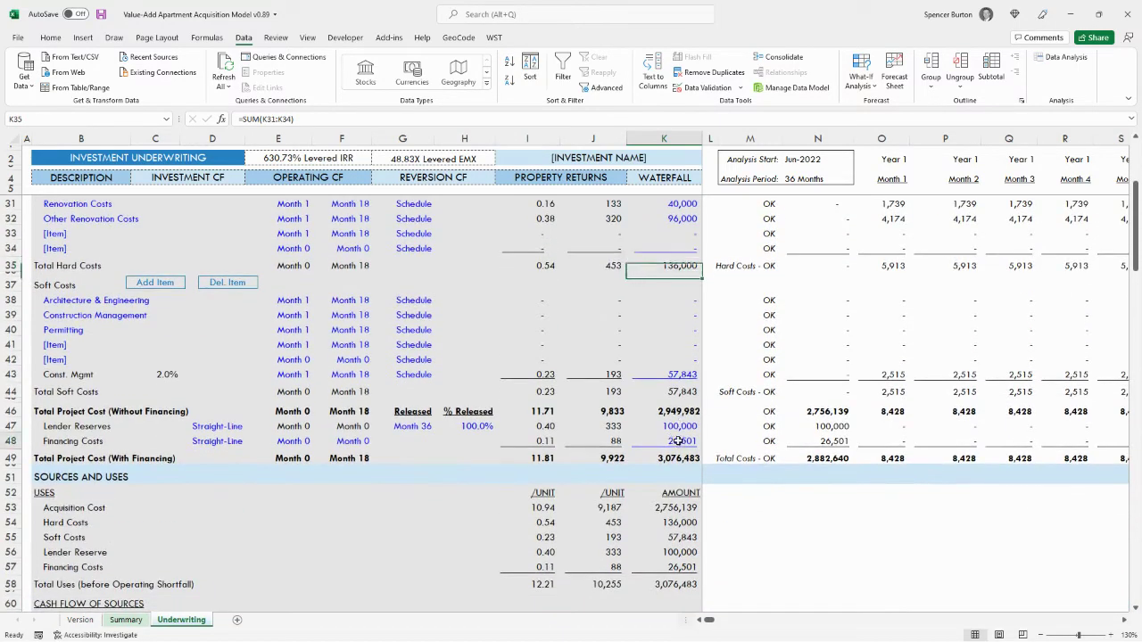
{"action": "left_click", "coordinate": [682, 377]}
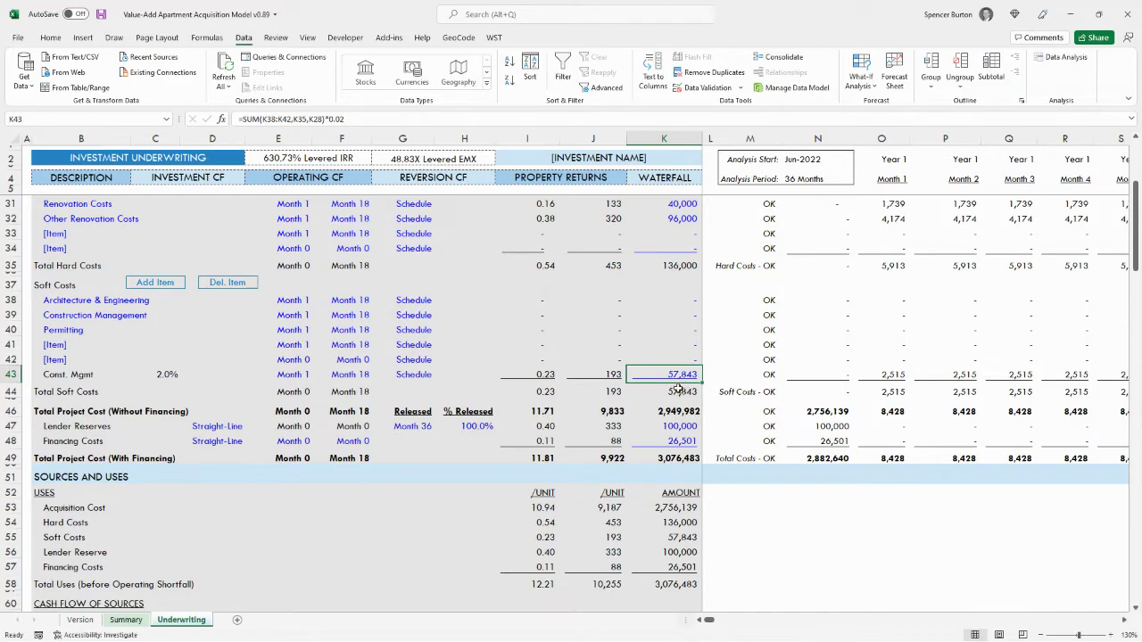
{"action": "left_click", "coordinate": [678, 389]}
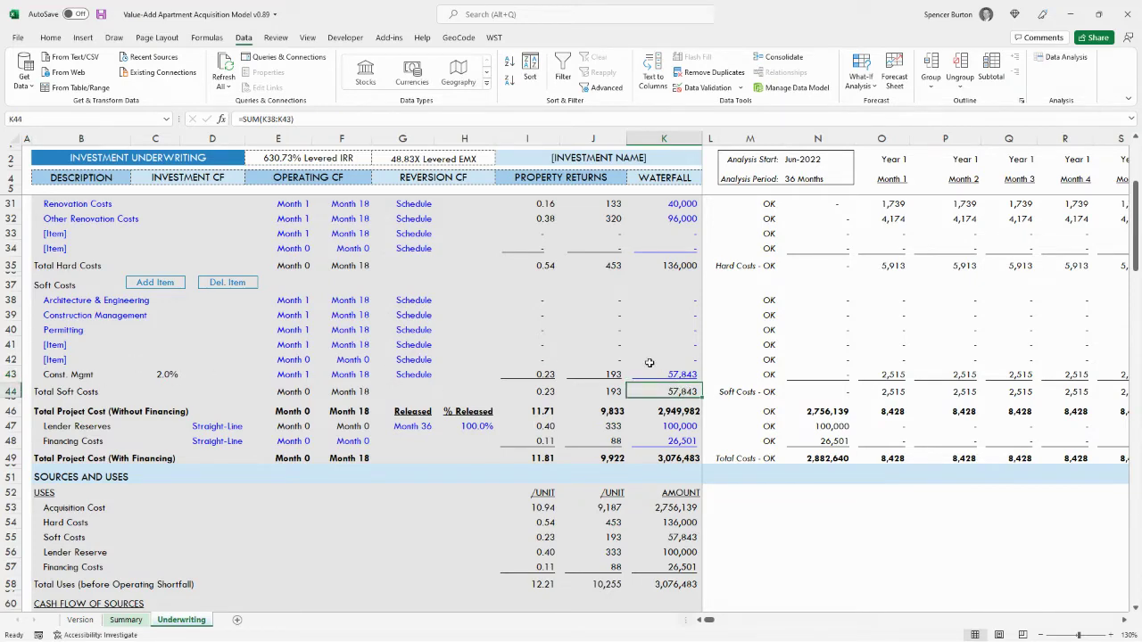
{"action": "scroll", "coordinate": [665, 356], "scroll_direction": "down", "scroll_amount": 1}
{"action": "left_click", "coordinate": [683, 414]}
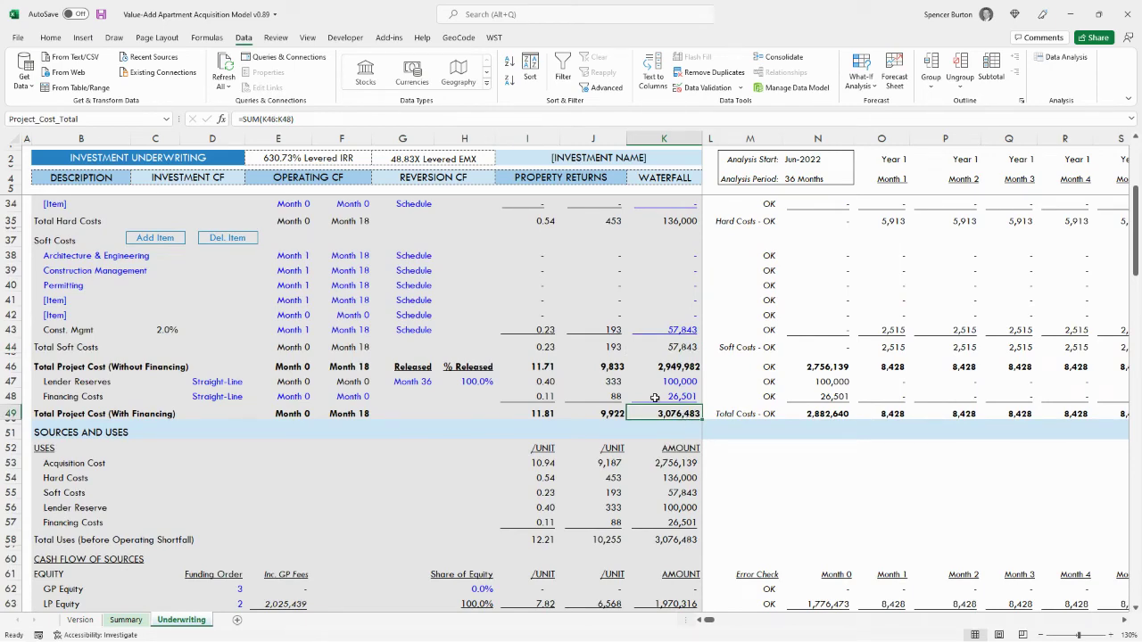
{"action": "scroll", "coordinate": [654, 398], "scroll_direction": "down", "scroll_amount": 4}
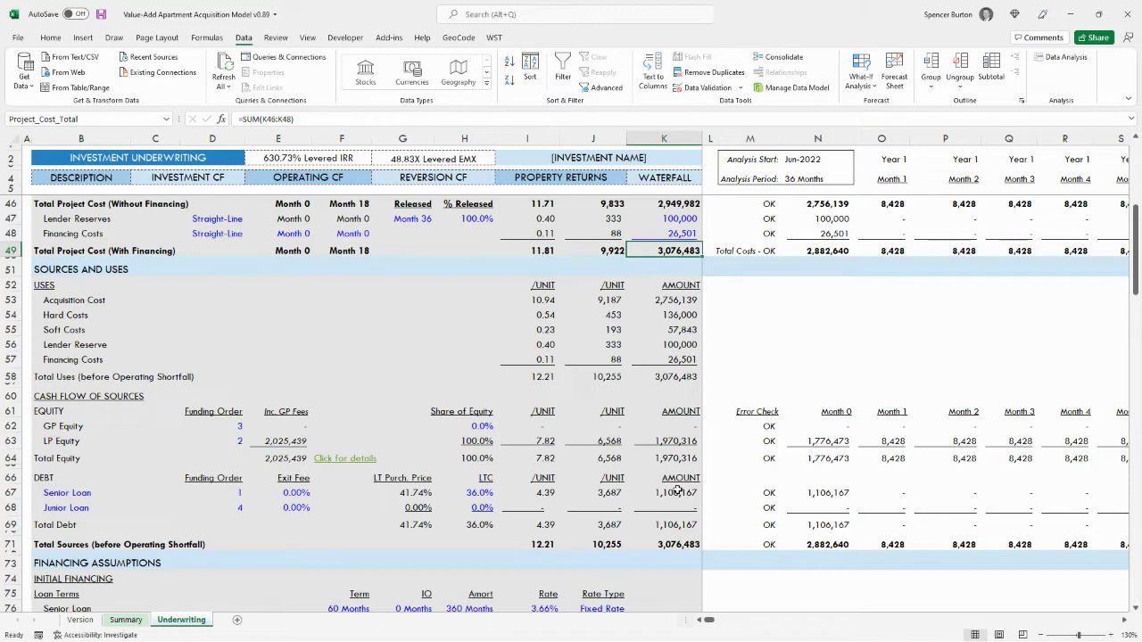
{"action": "left_click", "coordinate": [673, 441]}
{"action": "left_click", "coordinate": [675, 492]}
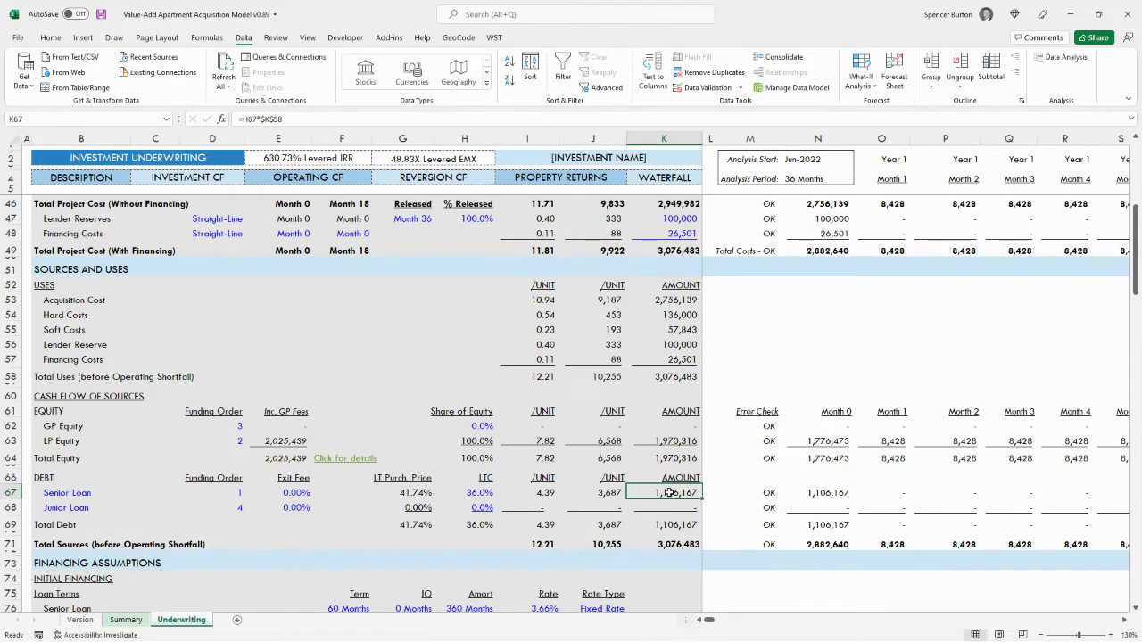
{"action": "left_click", "coordinate": [681, 253]}
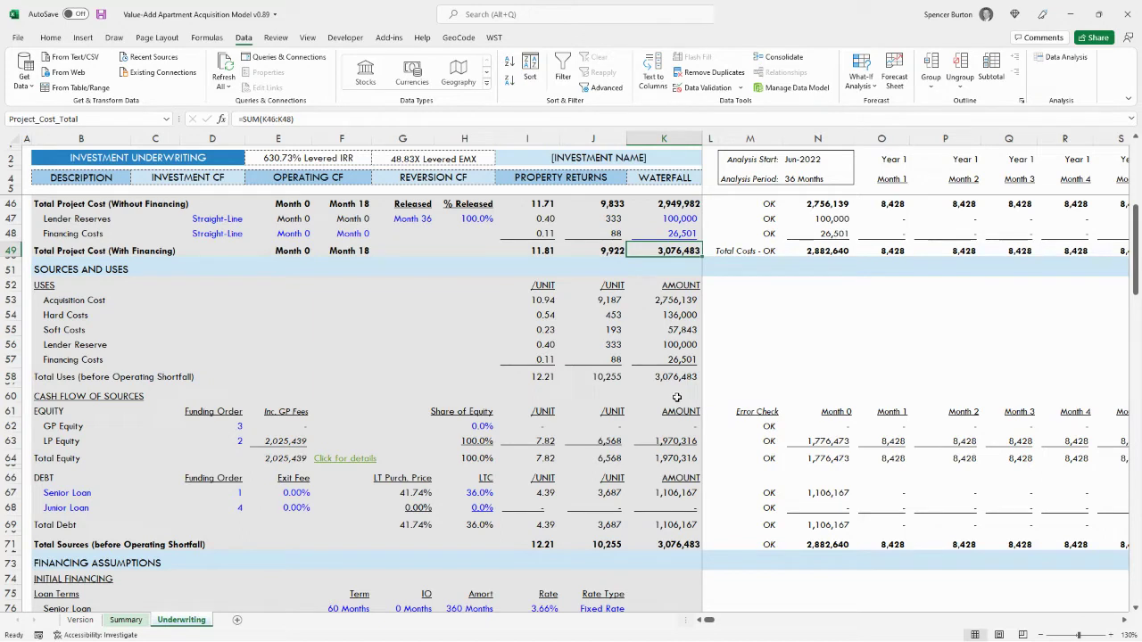
In H57, compute total project cost minus Senior Loan as a whole number, 1,970,316
{"action": "left_click", "coordinate": [399, 361]}
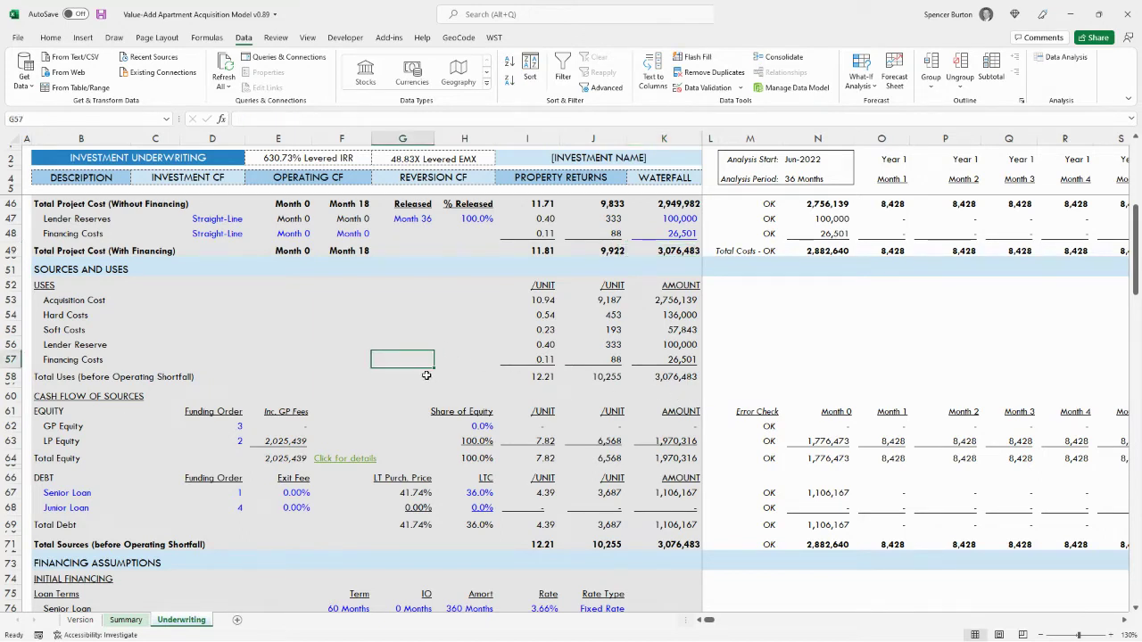
{"action": "left_click", "coordinate": [342, 361]}
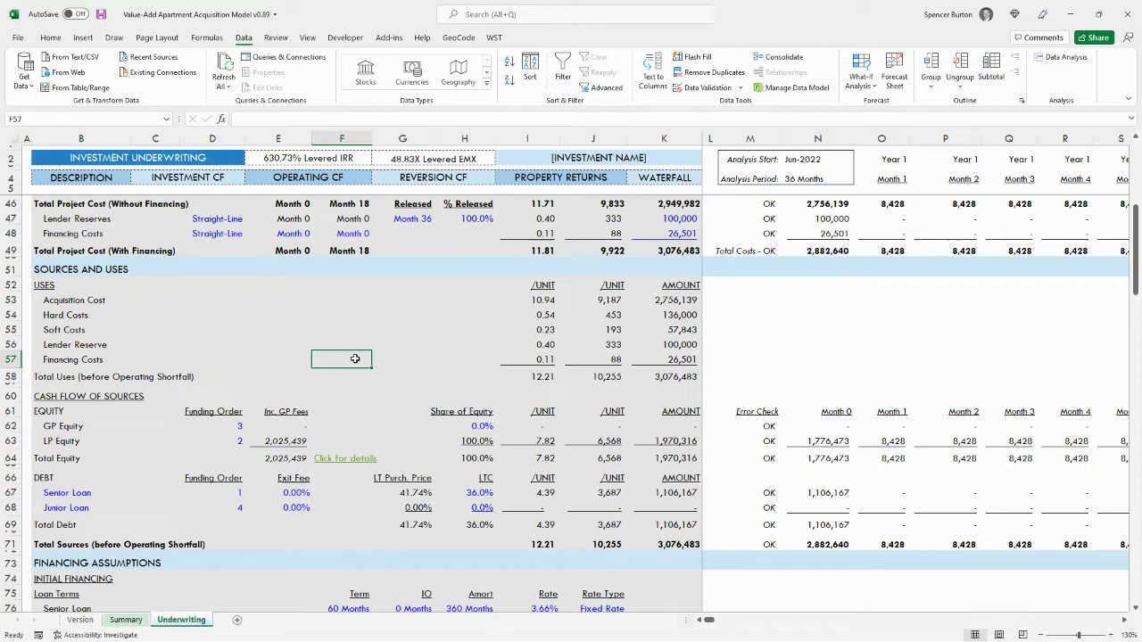
{"action": "left_click", "coordinate": [449, 361]}
{"action": "type", "text": "="}
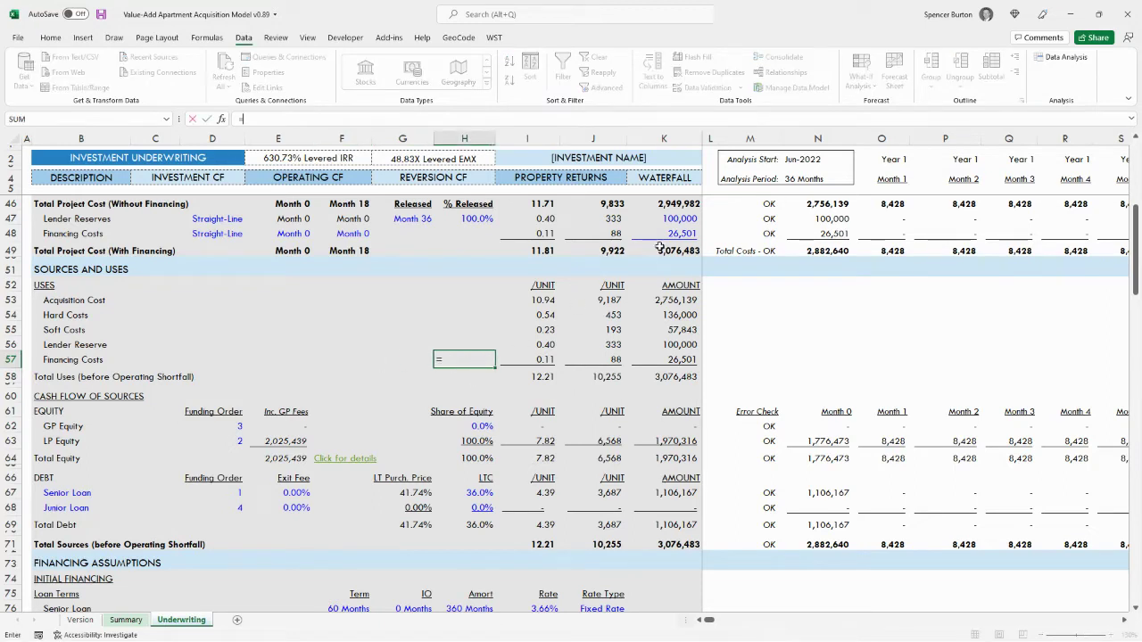
{"action": "left_click", "coordinate": [673, 253]}
{"action": "type", "text": "-"}
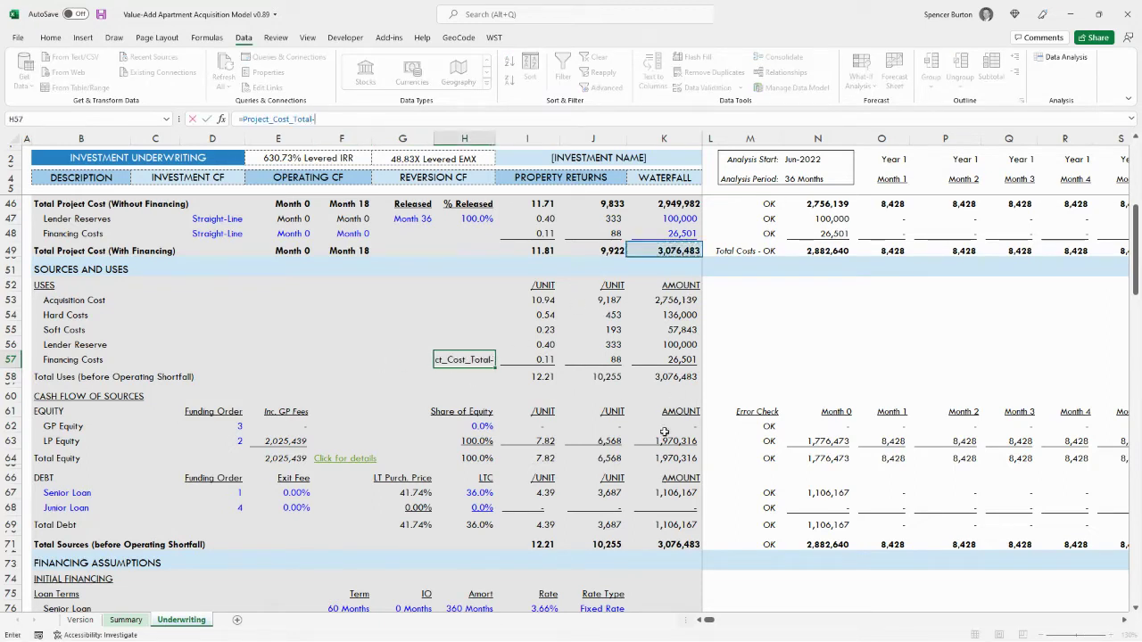
{"action": "left_click", "coordinate": [671, 493]}
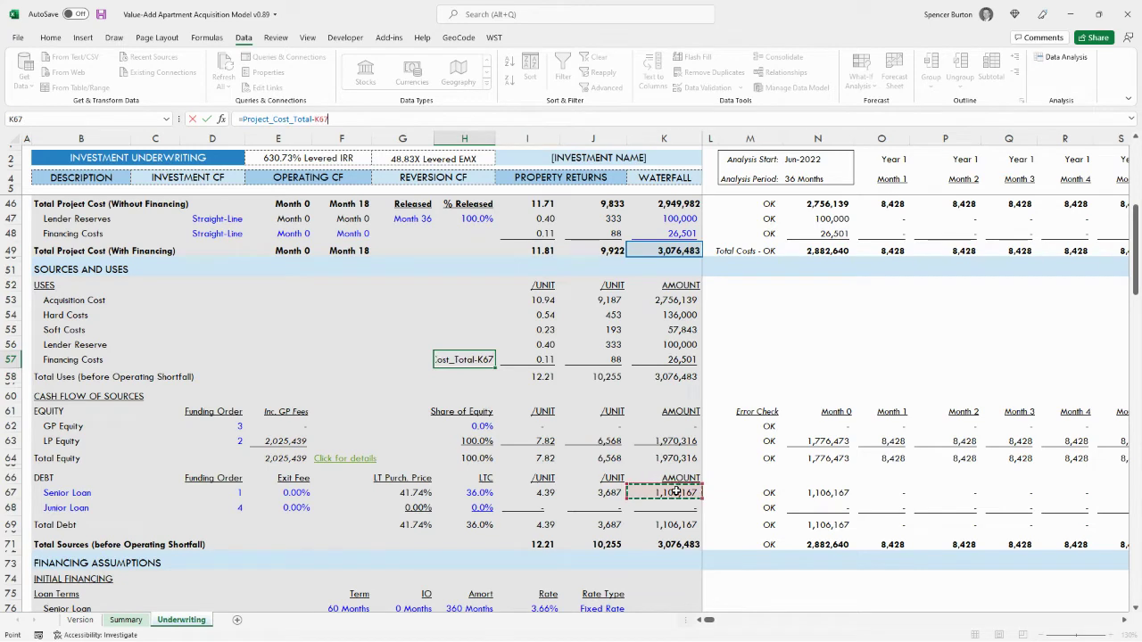
{"action": "key", "text": "ctrl+Return"}
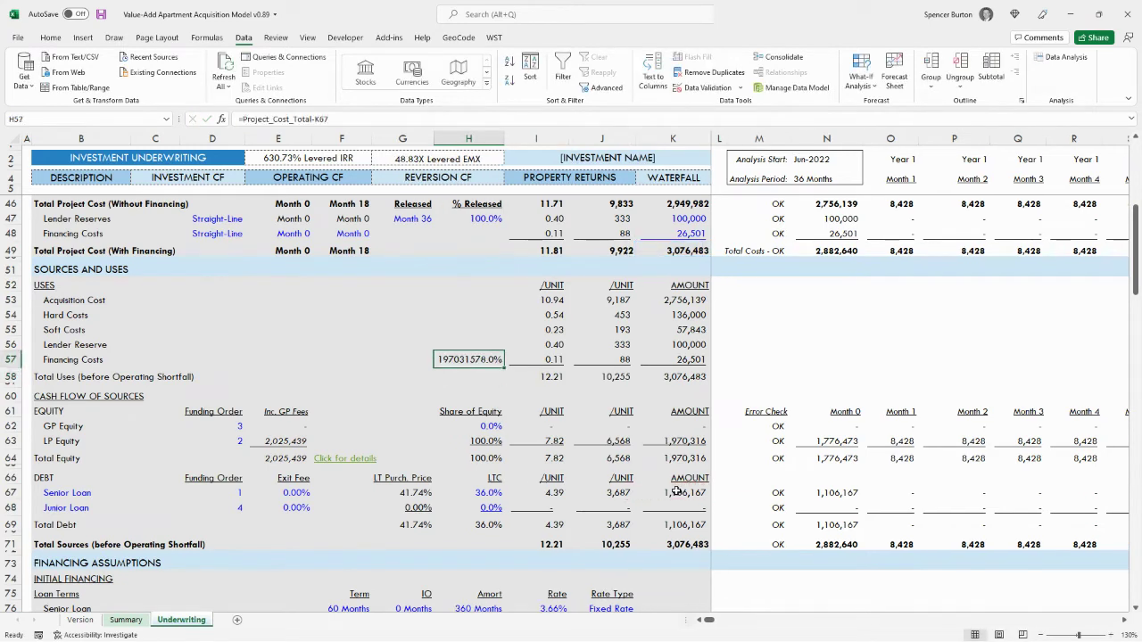
{"action": "key", "text": "ctrl+shift+1"}
{"action": "key", "text": "alt+h"}
{"action": "key", "text": "9"}
{"action": "key", "text": "alt+h"}
{"action": "key", "text": "9"}
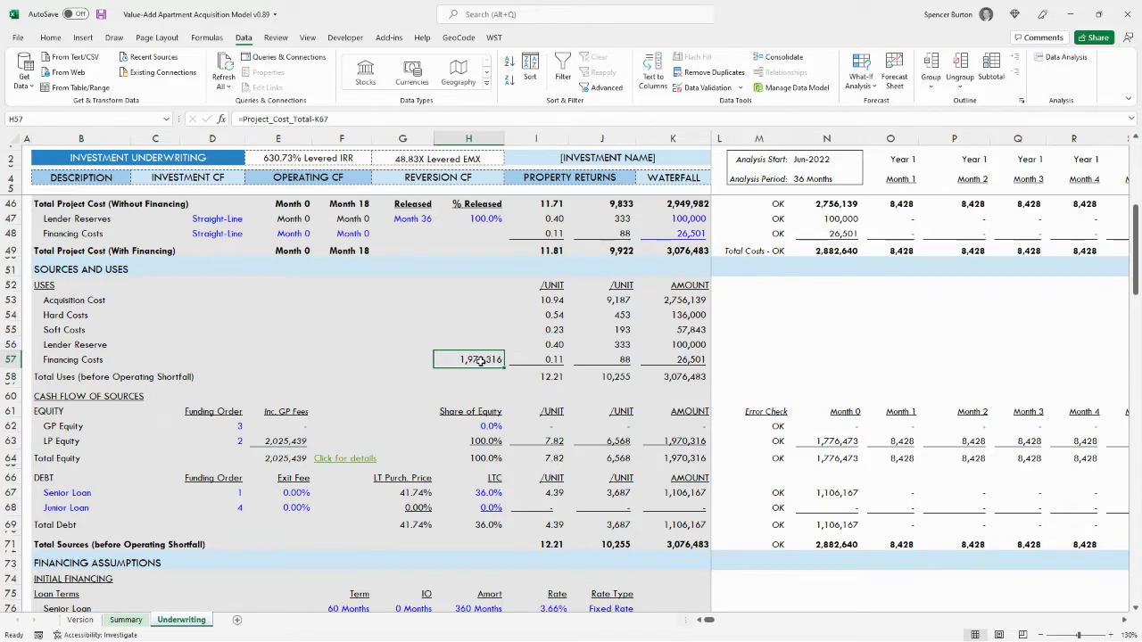
Compare the result with Total Equity, clear H57, and review how Total Equity is summed
{"action": "left_click", "coordinate": [685, 453]}
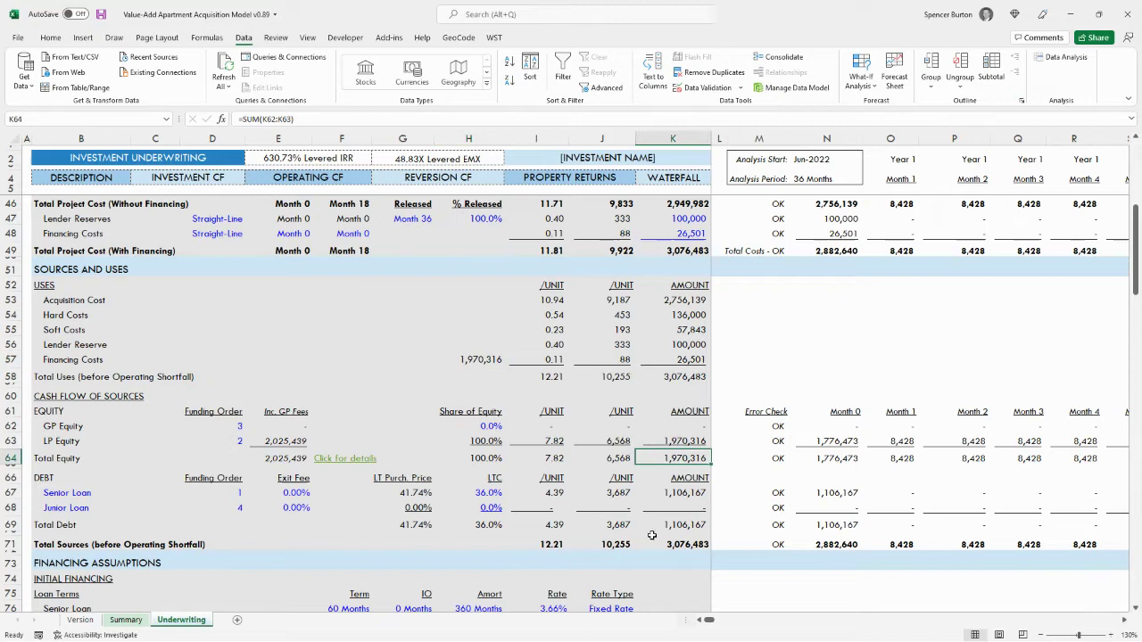
{"action": "left_click", "coordinate": [480, 360]}
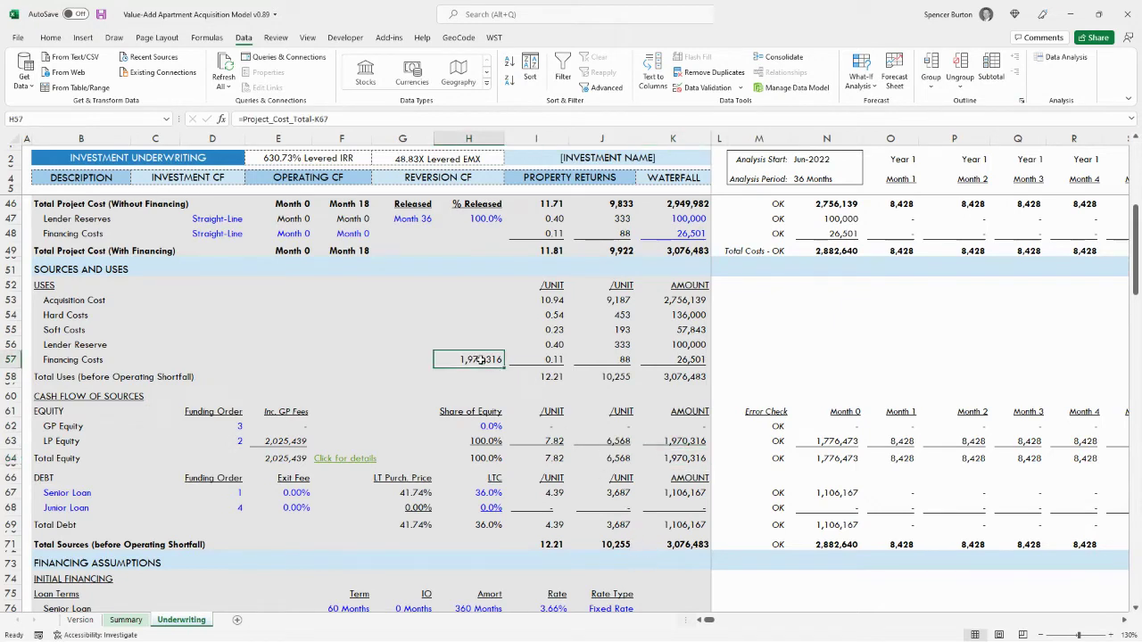
{"action": "key", "text": "Delete"}
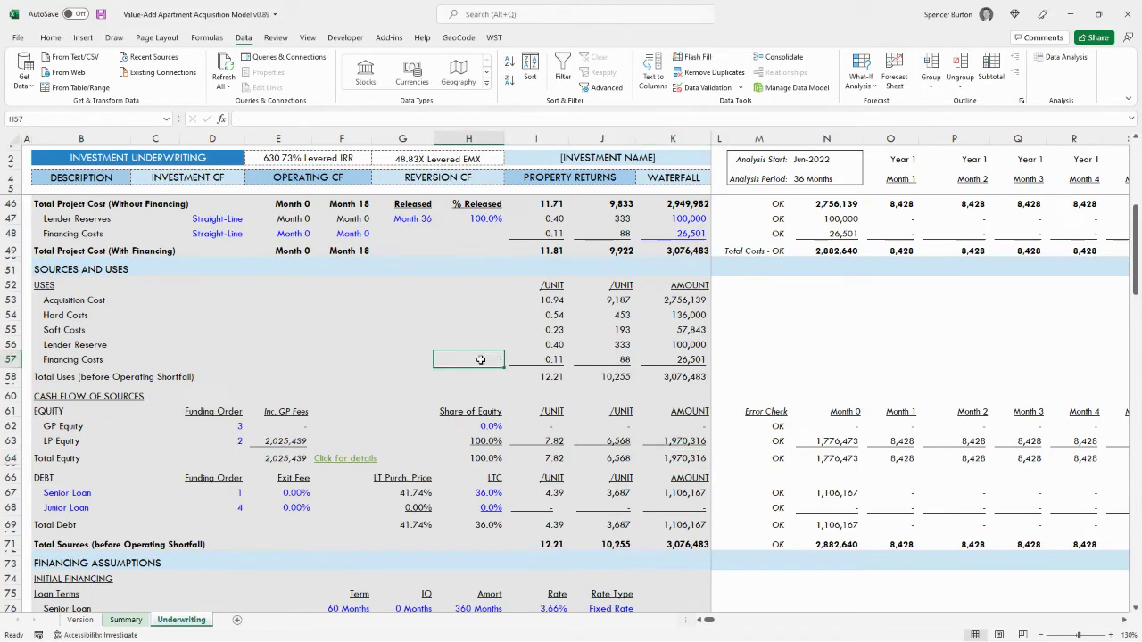
{"action": "left_click", "coordinate": [678, 458]}
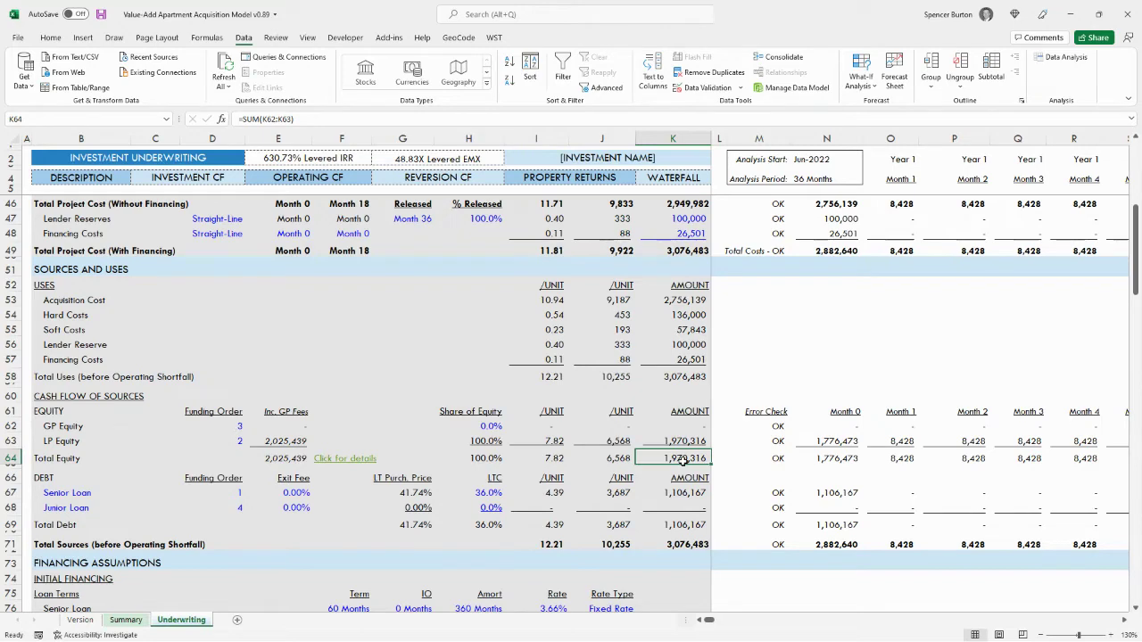
Enter =K24-K67 in H58, purchase price minus senior loan, giving 1,543,967
{"action": "scroll", "coordinate": [682, 461], "scroll_direction": "up", "scroll_amount": 10}
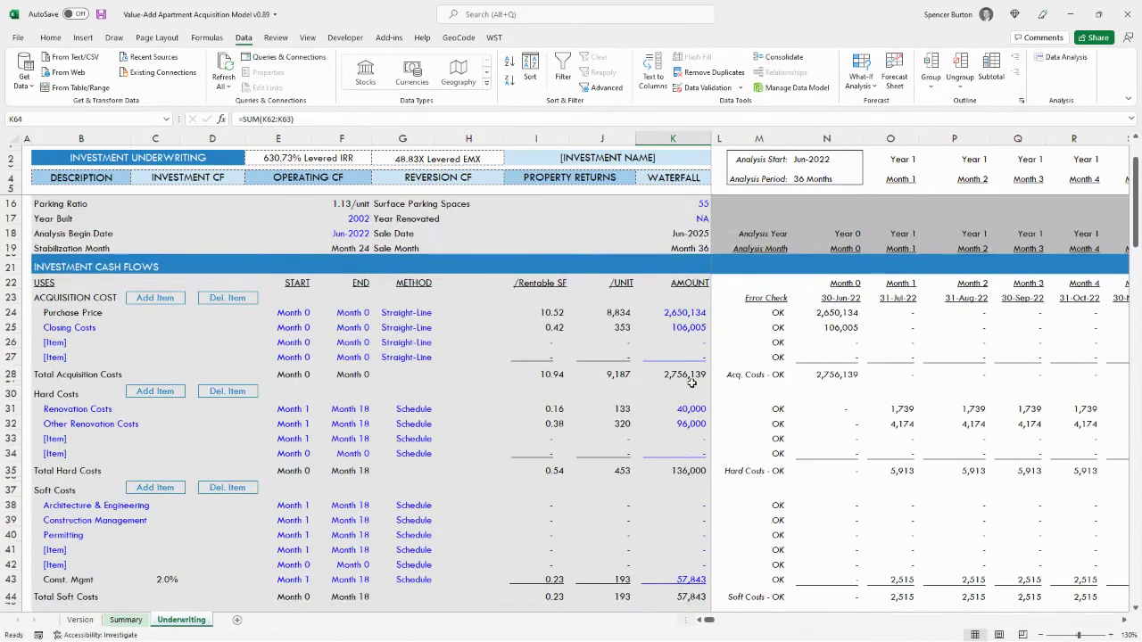
{"action": "left_click", "coordinate": [689, 311]}
{"action": "scroll", "coordinate": [701, 374], "scroll_direction": "down", "scroll_amount": 10}
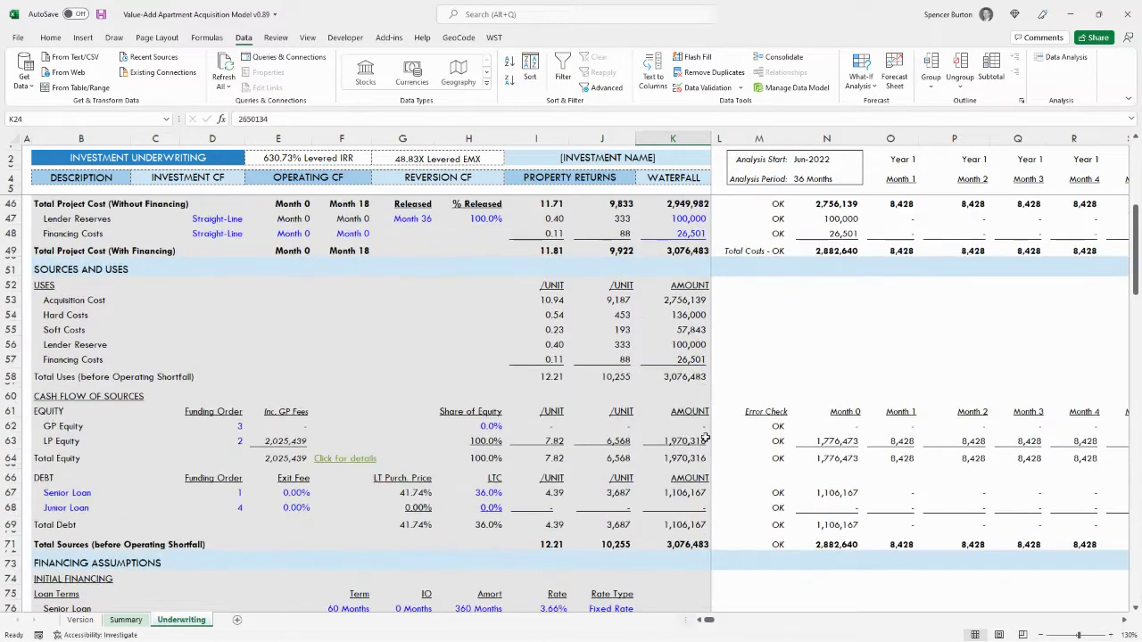
{"action": "left_click", "coordinate": [683, 492]}
{"action": "left_click", "coordinate": [465, 379]}
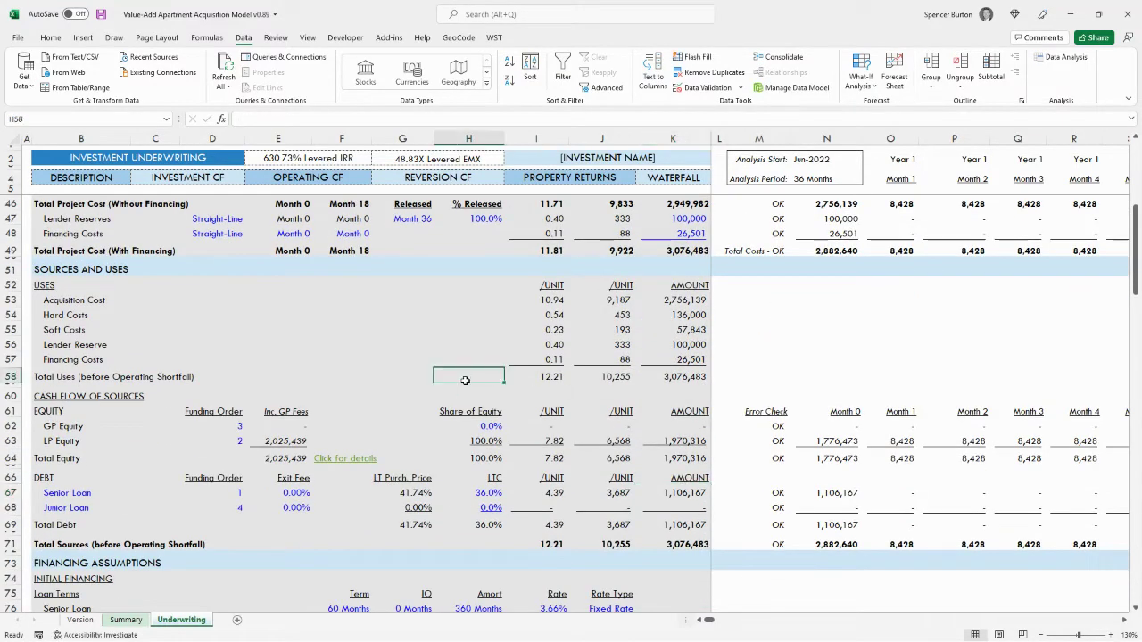
{"action": "type", "text": "="}
{"action": "scroll", "coordinate": [571, 393], "scroll_direction": "up", "scroll_amount": 10}
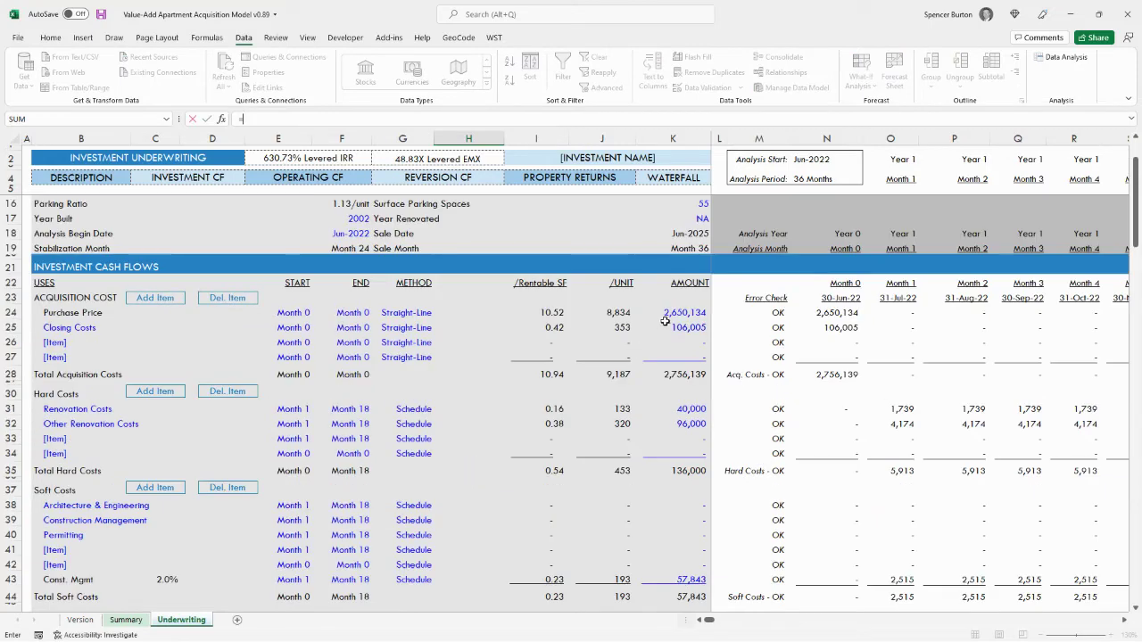
{"action": "left_click", "coordinate": [671, 312]}
{"action": "type", "text": "-"}
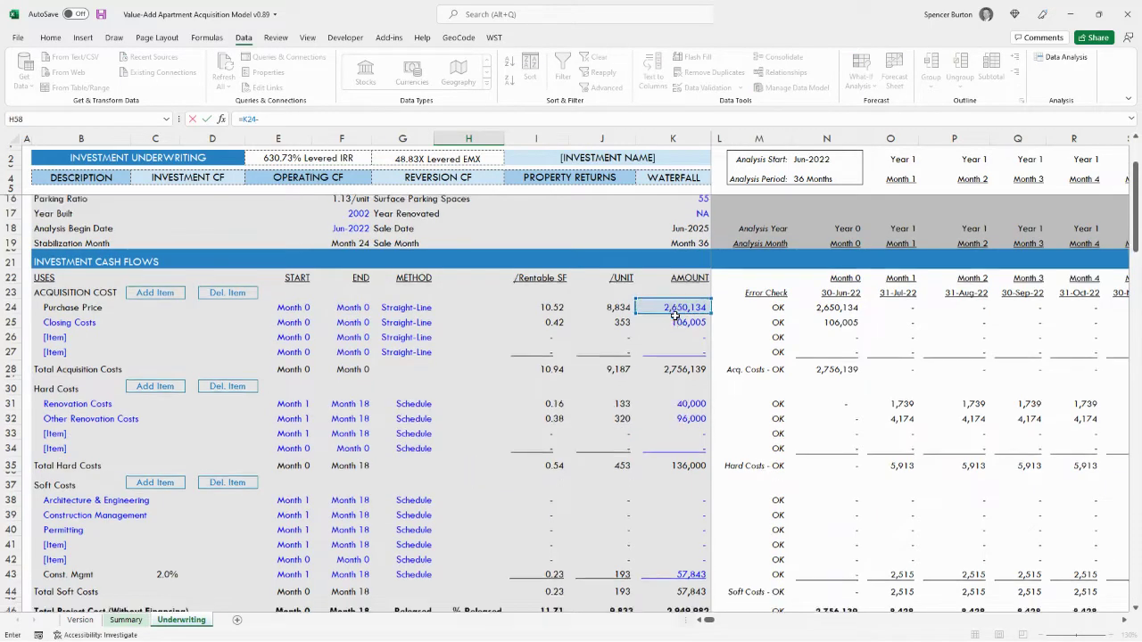
{"action": "scroll", "coordinate": [675, 314], "scroll_direction": "down", "scroll_amount": 10}
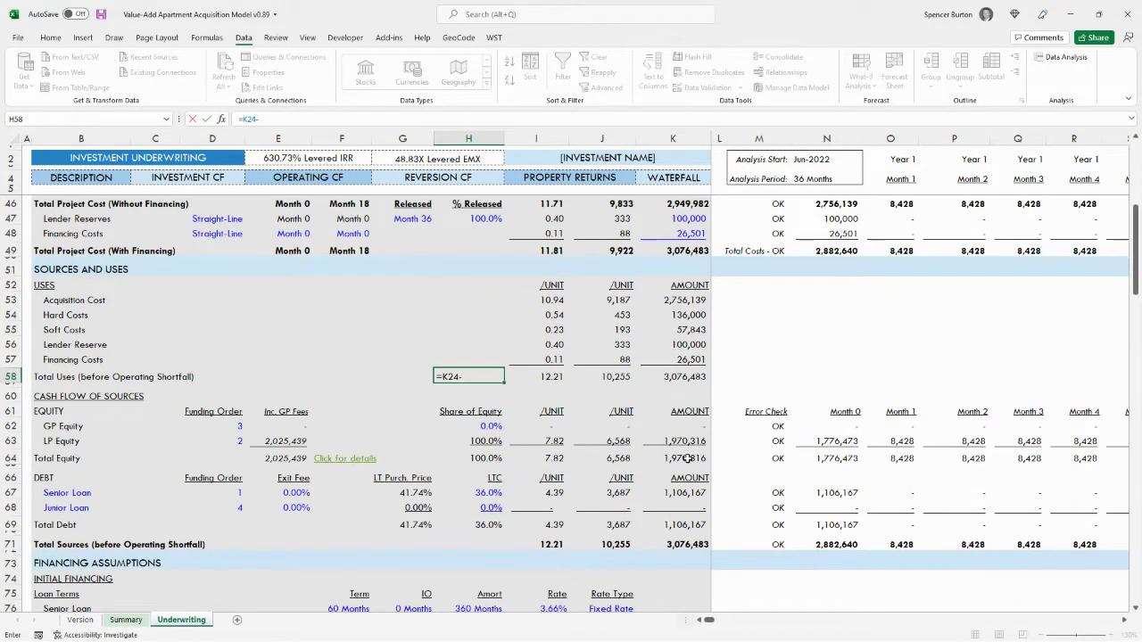
{"action": "left_click", "coordinate": [689, 492]}
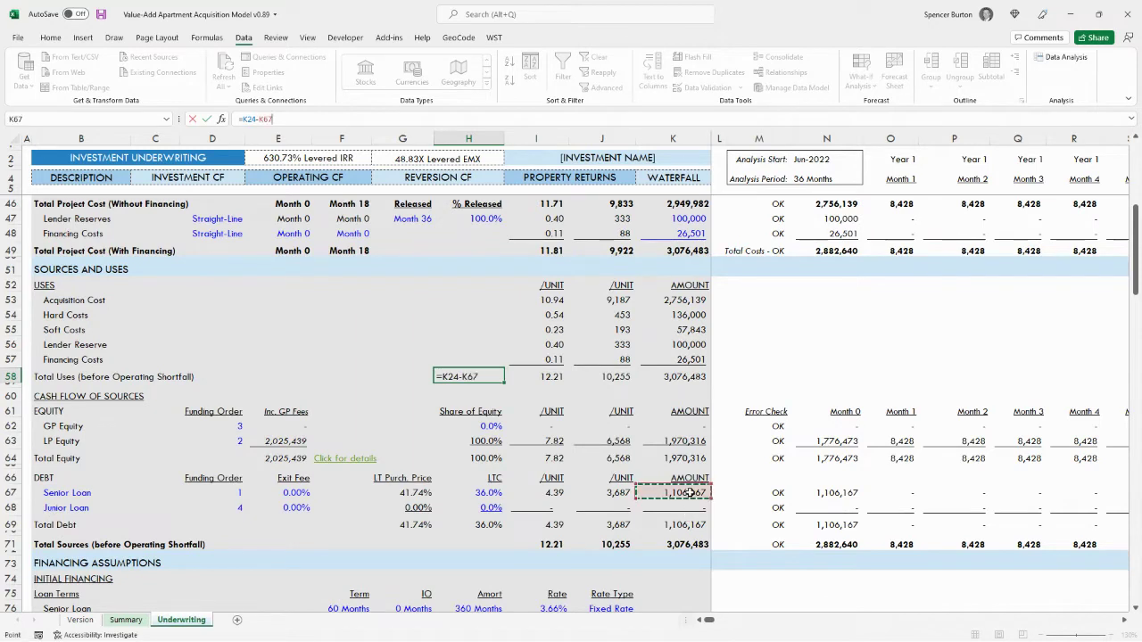
{"action": "key", "text": "ctrl+Return"}
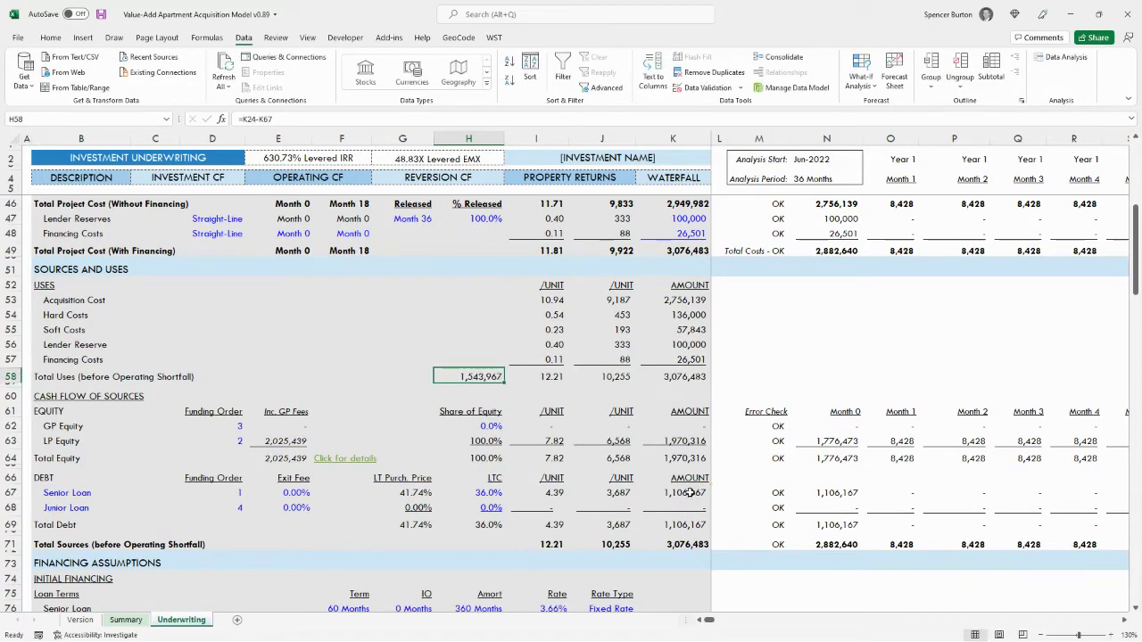
Point H57 at the LP Equity amount in K63 (1,970,316) and recheck both scratch cells
{"action": "key", "text": "Up"}
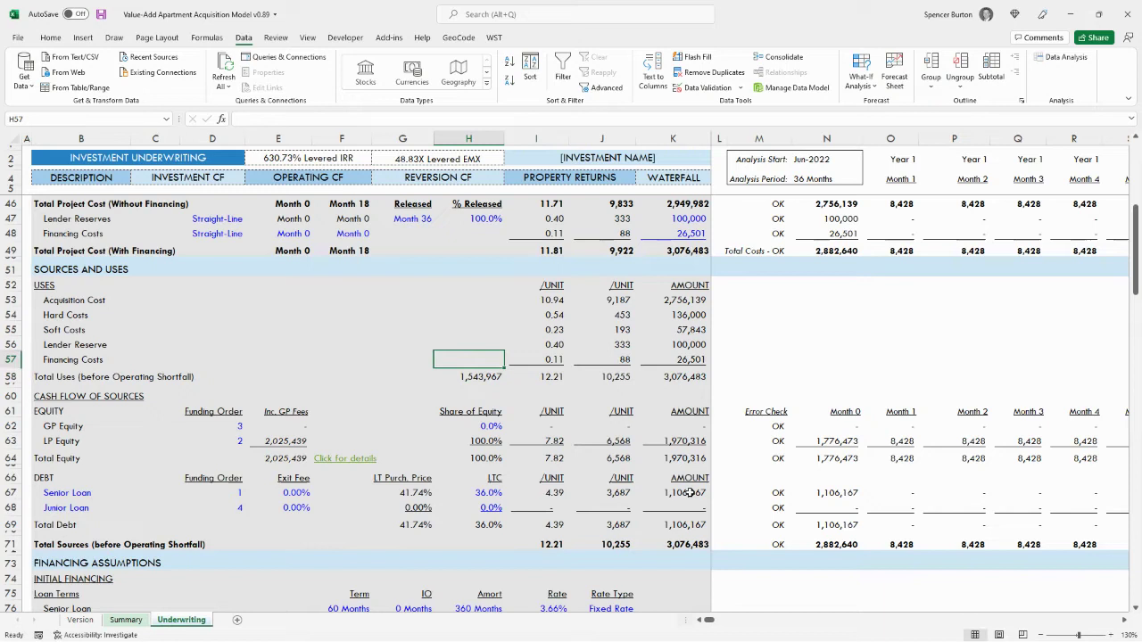
{"action": "type", "text": "="}
{"action": "key", "text": "Down"}
{"action": "key", "text": "Right"}
{"action": "key", "text": "Down"}
{"action": "key", "text": "Right"}
{"action": "key", "text": "Down"}
{"action": "key", "text": "Right"}
{"action": "key", "text": "Down"}
{"action": "key", "text": "Down"}
{"action": "key", "text": "ctrl+Return"}
{"action": "left_click", "coordinate": [479, 376]}
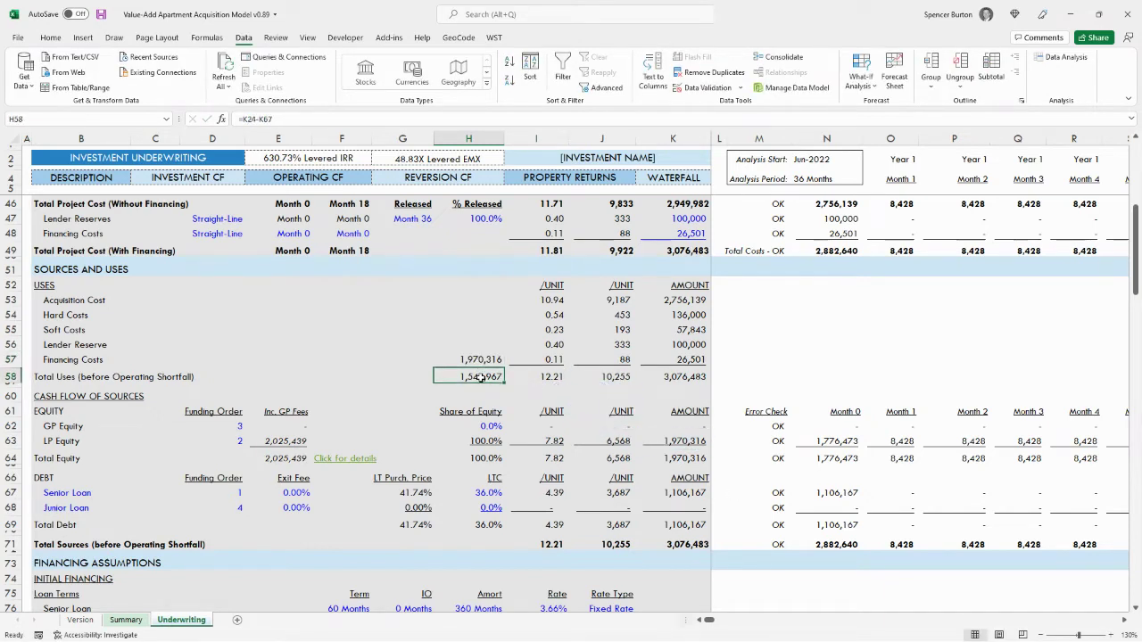
{"action": "left_click", "coordinate": [483, 360]}
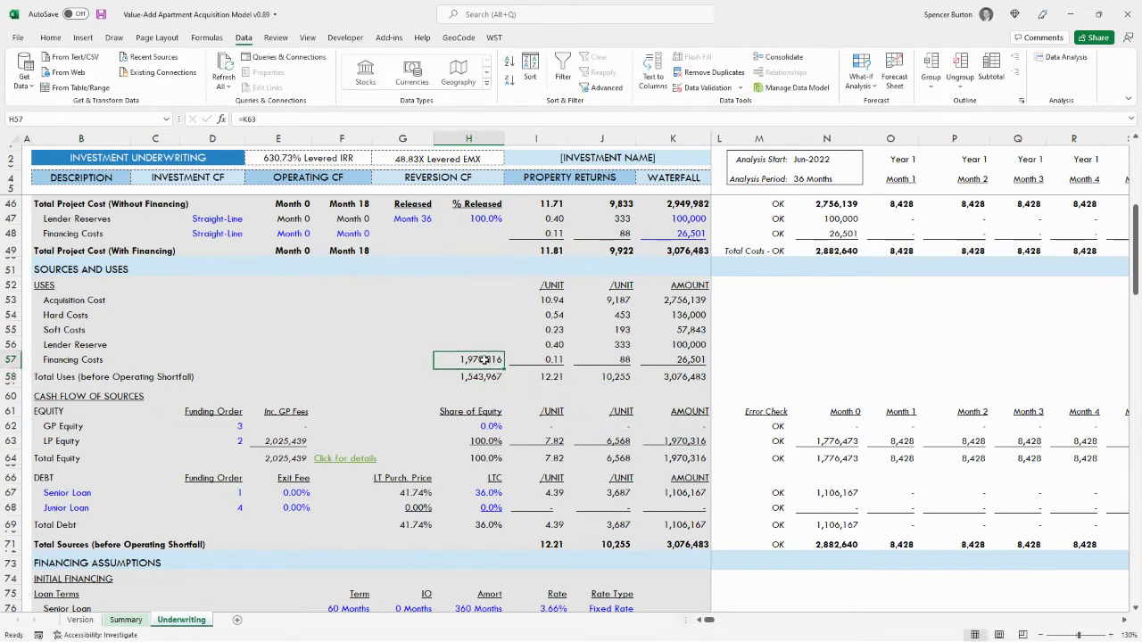
Enter =H57-H58 in G57, showing 426,349 in Number format, right-aligned
{"action": "left_click", "coordinate": [420, 359]}
{"action": "type", "text": "="}
{"action": "key", "text": "Right"}
{"action": "type", "text": "/"}
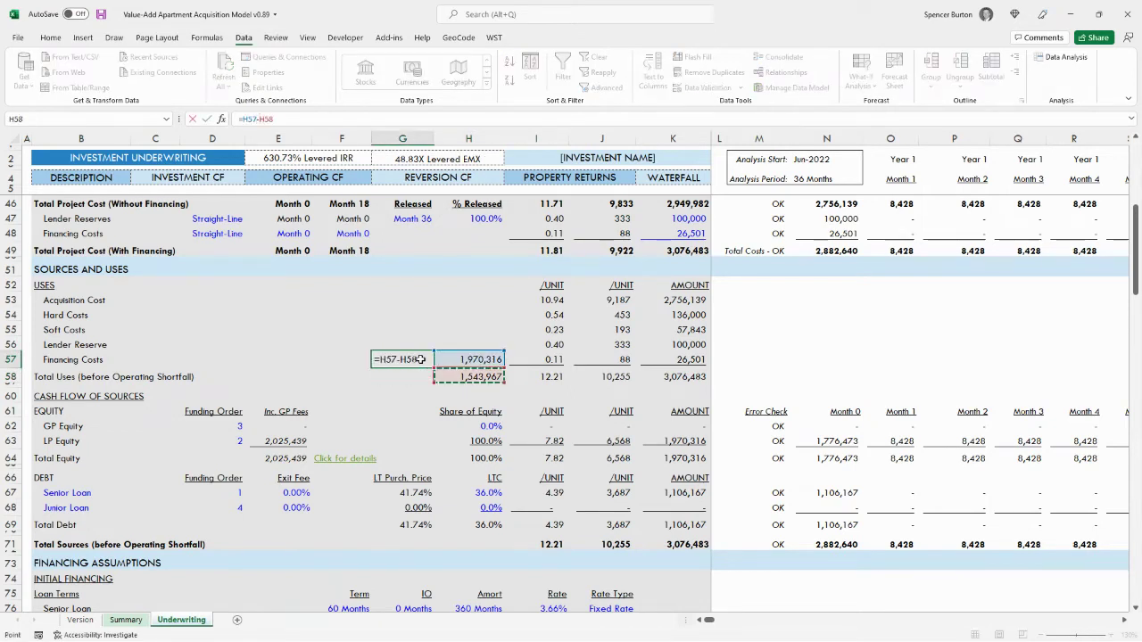
{"action": "key", "text": "Return"}
{"action": "left_click", "coordinate": [420, 359]}
{"action": "key", "text": "ctrl+shift+1"}
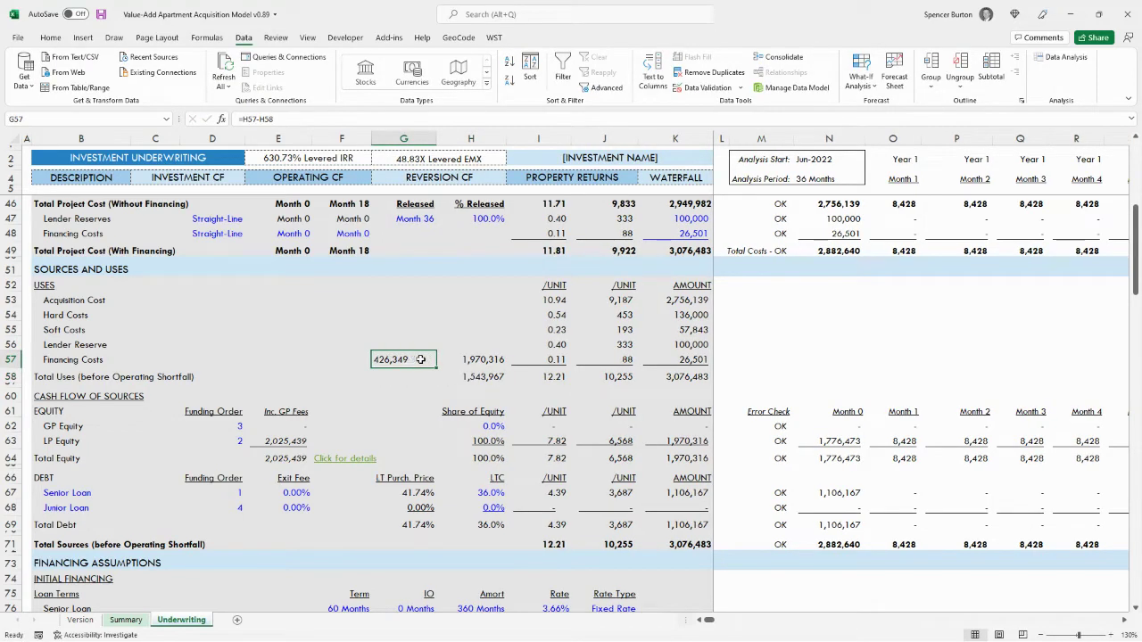
{"action": "key", "text": "alt+h"}
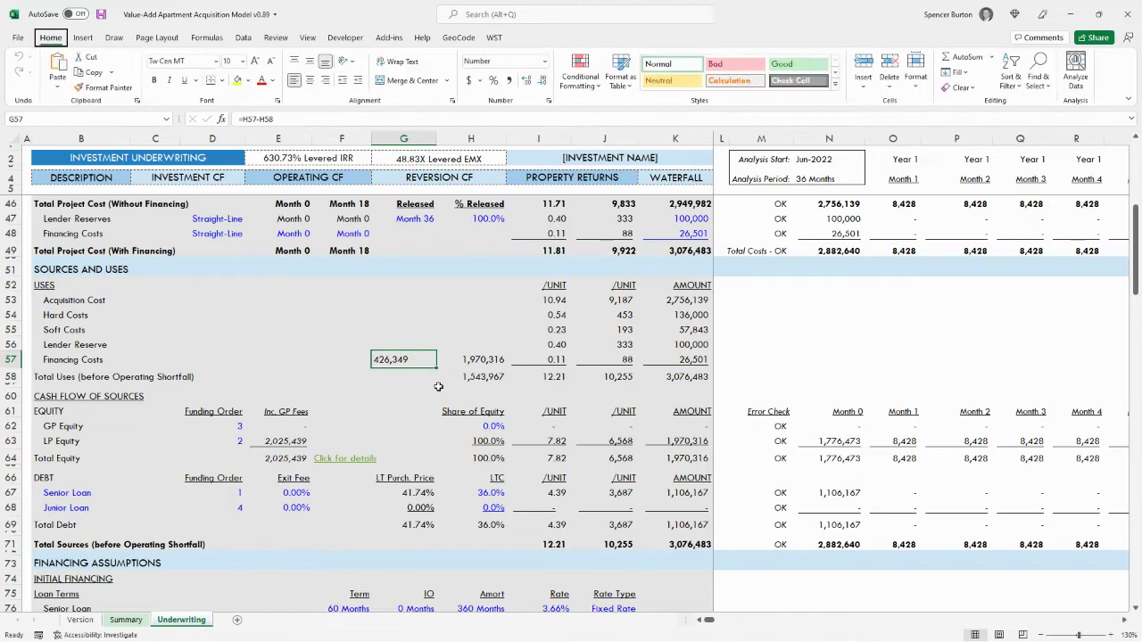
{"action": "key", "text": "a"}
{"action": "key", "text": "r"}
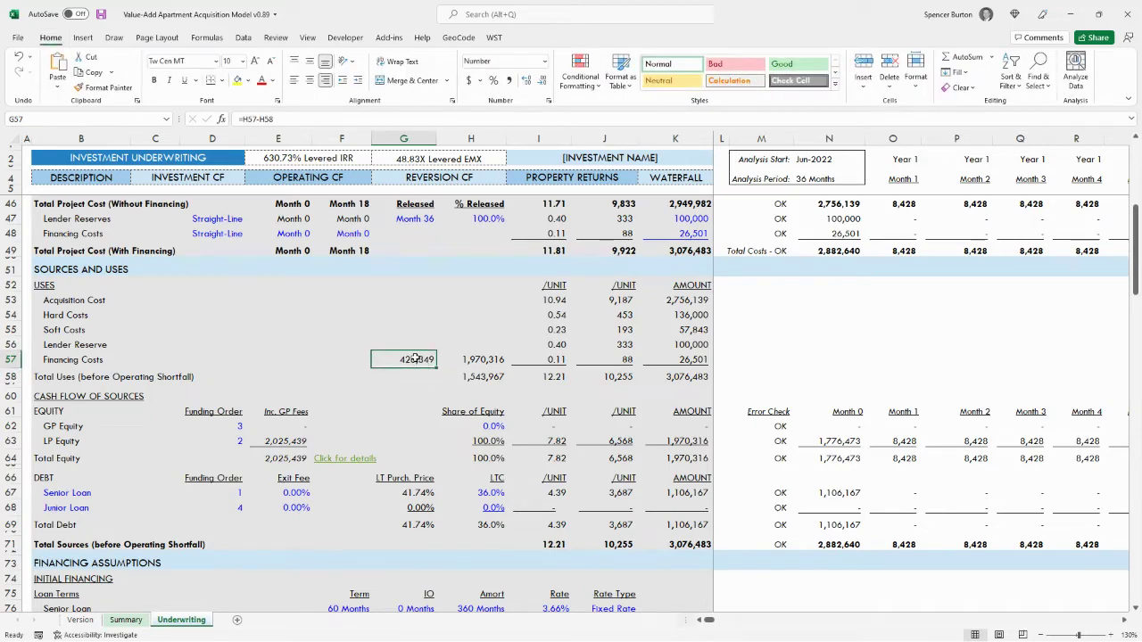
Review the Const. Mgmt fee and LP Equity formulas and the source of LP equity with GP fees
{"action": "scroll", "coordinate": [457, 387], "scroll_direction": "up", "scroll_amount": 3}
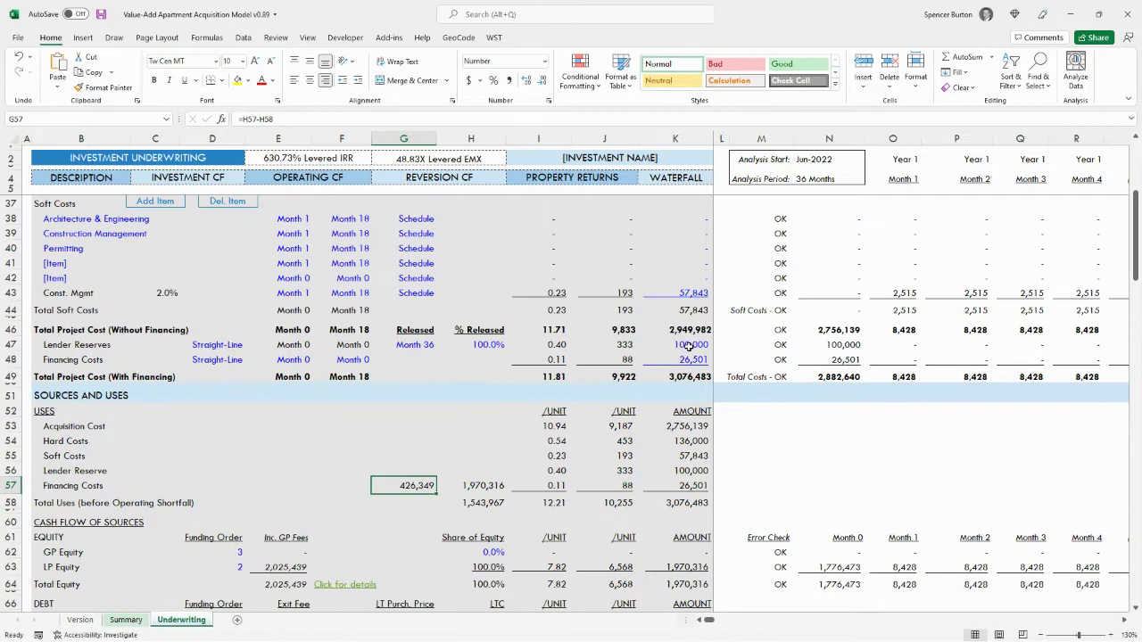
{"action": "left_click_drag", "start_coordinate": [688, 346], "coordinate": [688, 360]}
{"action": "scroll", "coordinate": [650, 413], "scroll_direction": "up", "scroll_amount": 3}
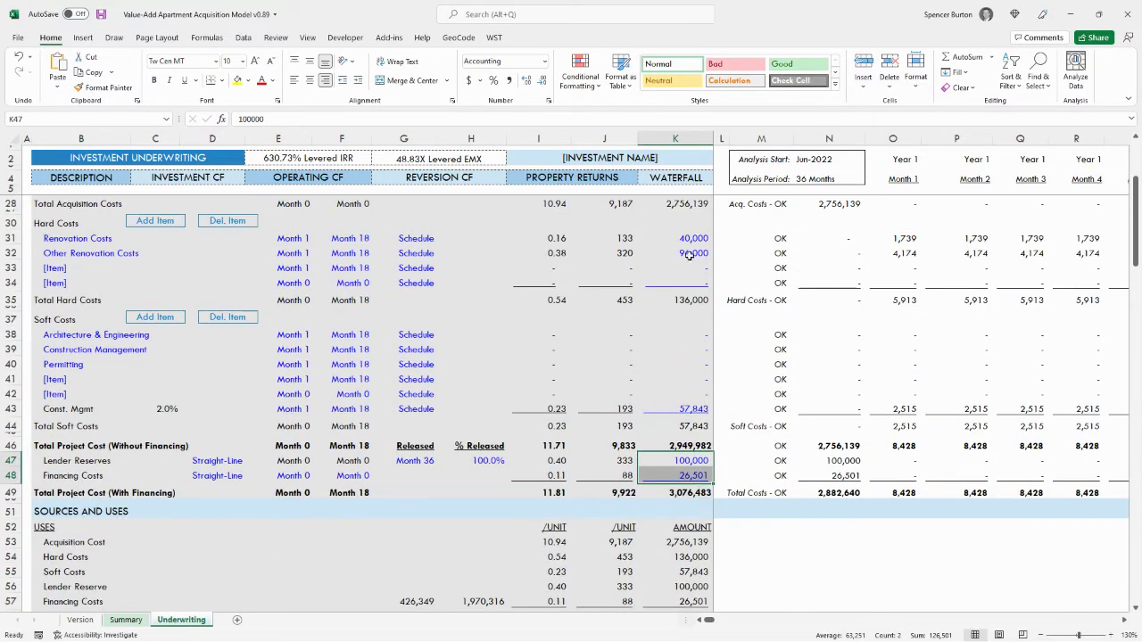
{"action": "left_click_drag", "start_coordinate": [687, 239], "coordinate": [687, 253]}
{"action": "scroll", "coordinate": [675, 359], "scroll_direction": "down", "scroll_amount": 3}
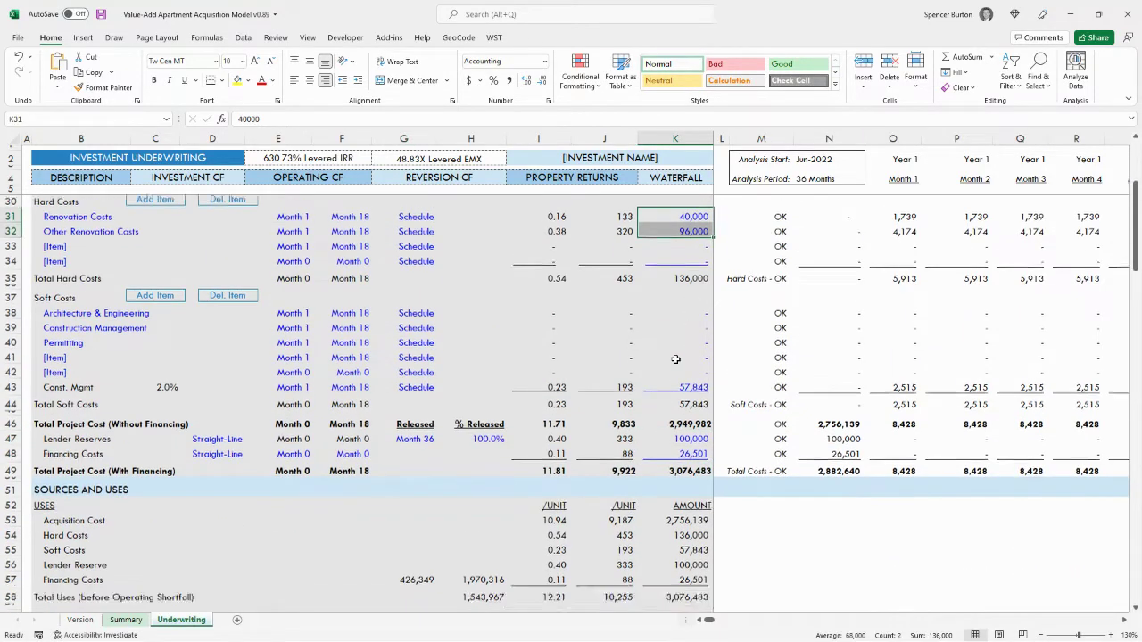
{"action": "left_click", "coordinate": [684, 295]}
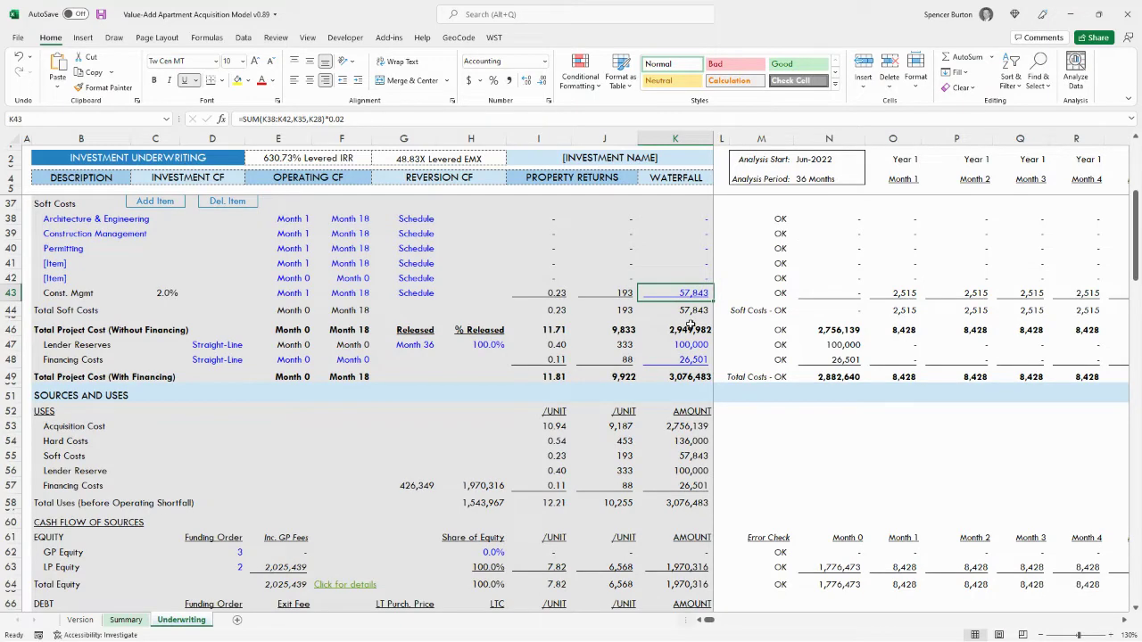
{"action": "scroll", "coordinate": [688, 334], "scroll_direction": "down", "scroll_amount": 4}
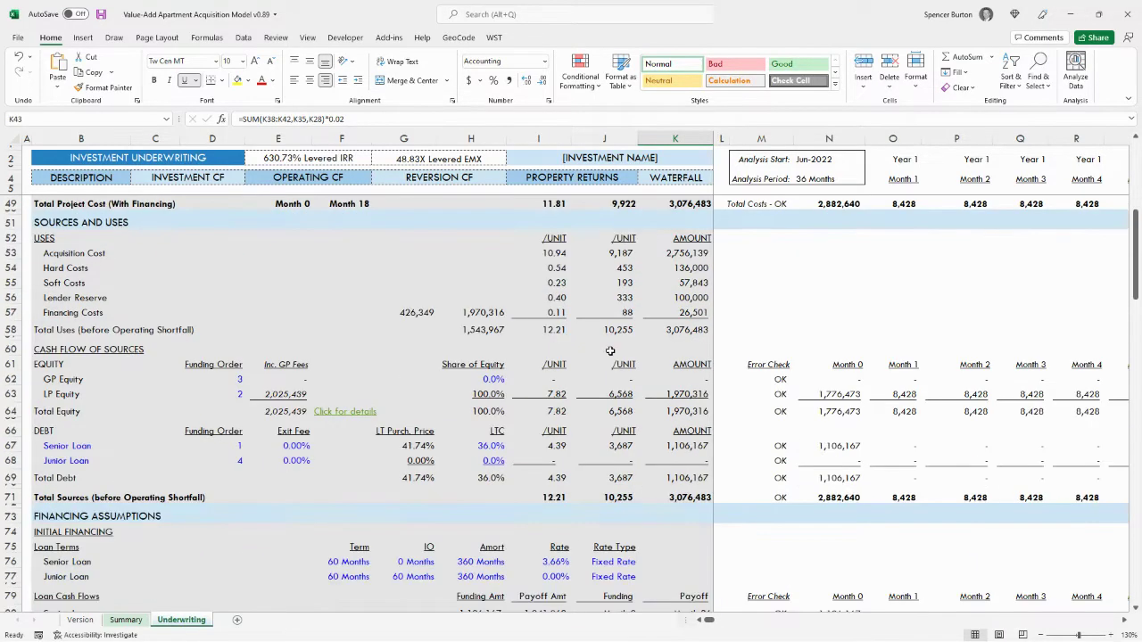
{"action": "scroll", "coordinate": [586, 354], "scroll_direction": "down", "scroll_amount": 1}
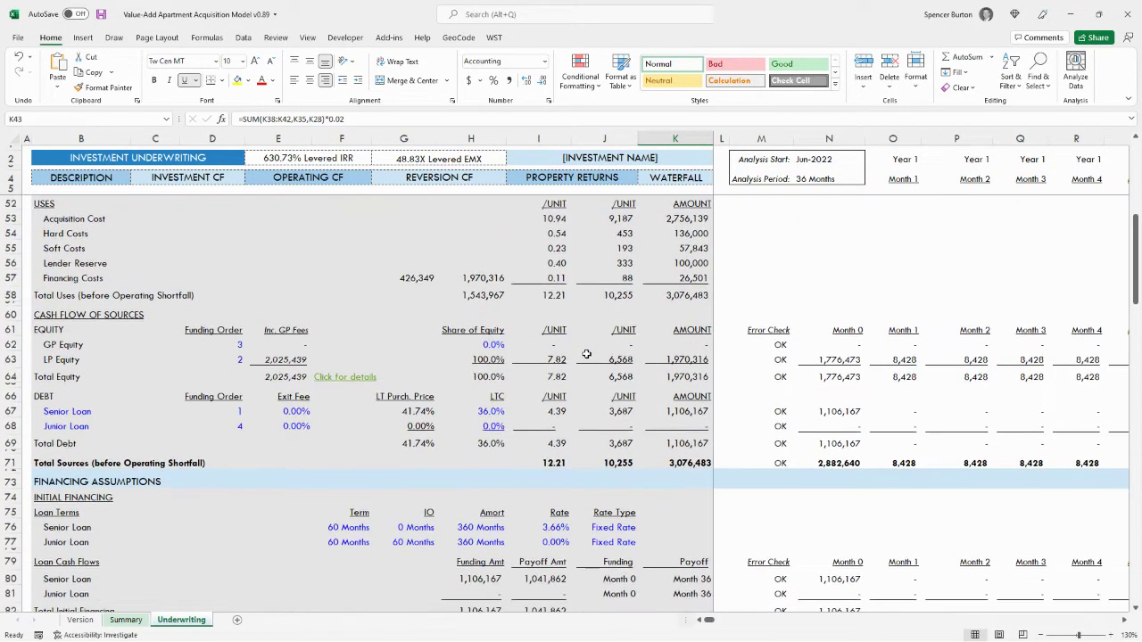
{"action": "left_click", "coordinate": [677, 360]}
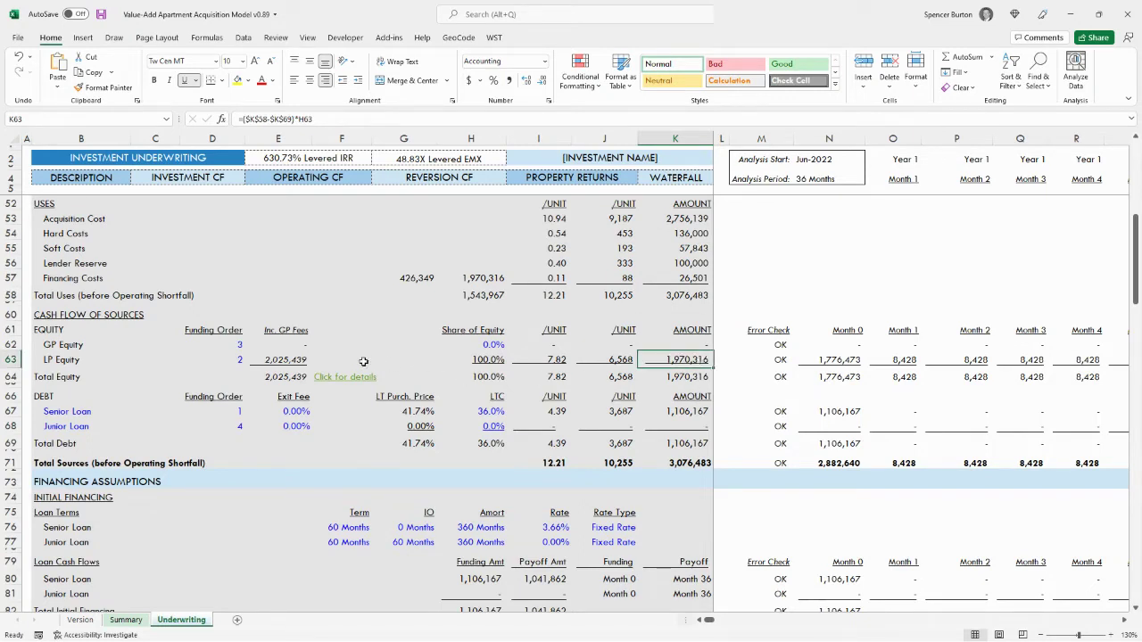
{"action": "left_click", "coordinate": [299, 359]}
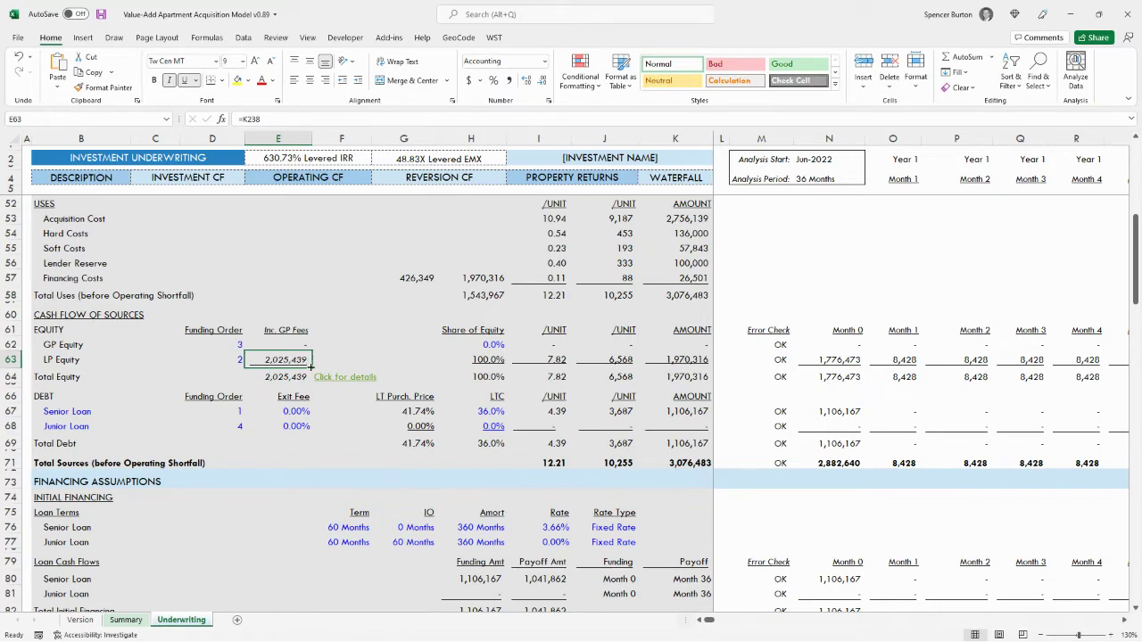
Check the LP contribution total behind the equity figures, then return to Sources and Uses near row 49
{"action": "left_click", "coordinate": [337, 382]}
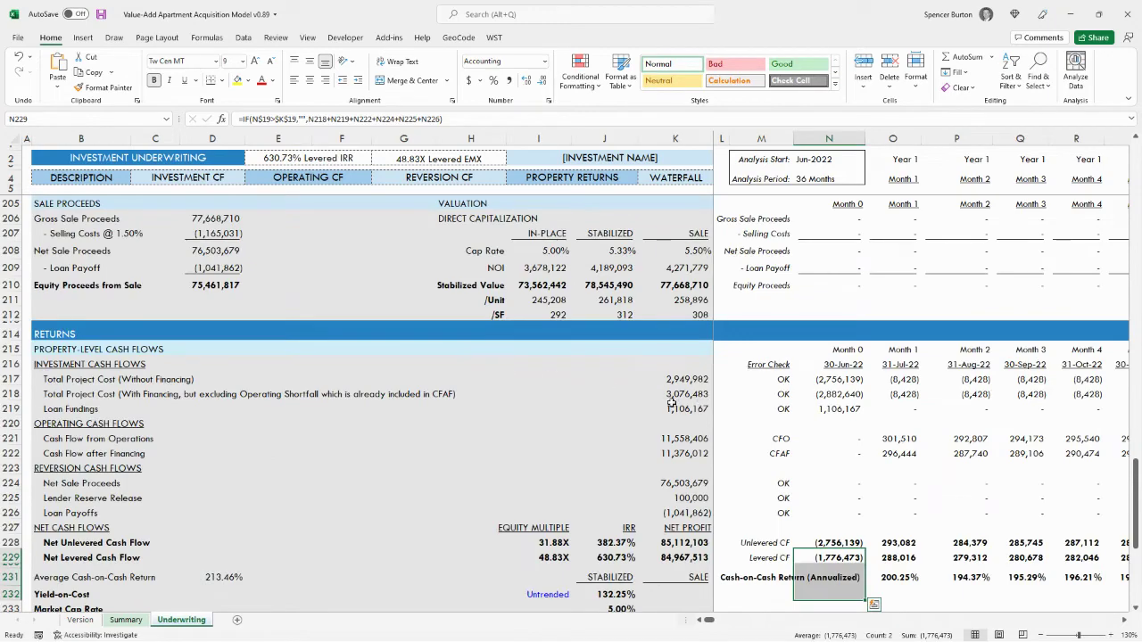
{"action": "scroll", "coordinate": [671, 403], "scroll_direction": "down", "scroll_amount": 7}
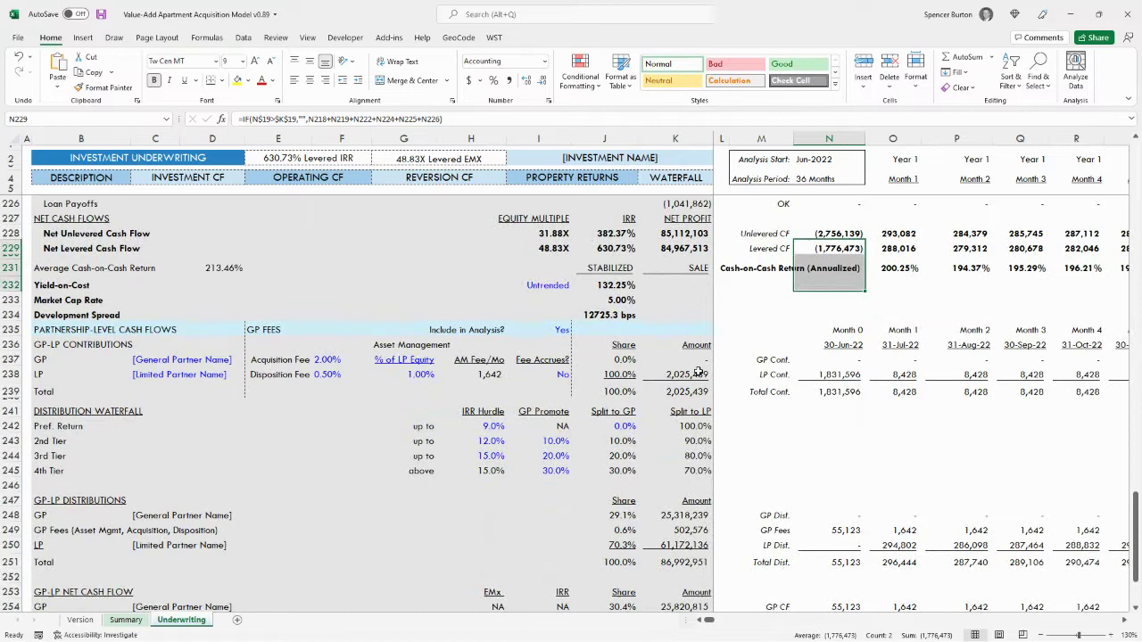
{"action": "left_click", "coordinate": [701, 373]}
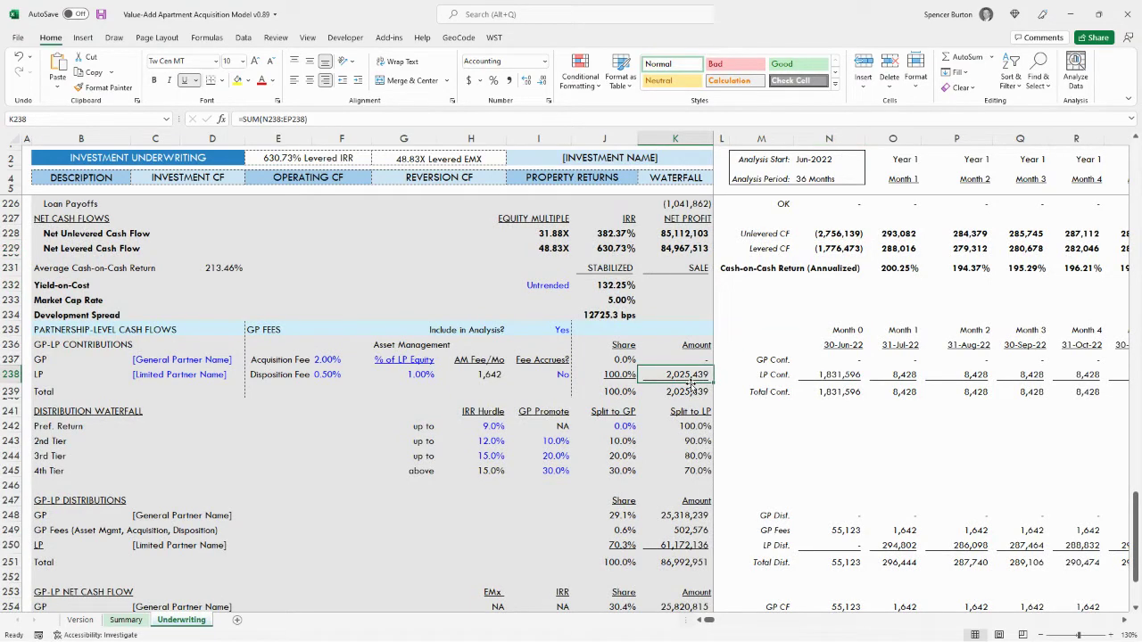
{"action": "scroll", "coordinate": [630, 380], "scroll_direction": "up", "scroll_amount": 20}
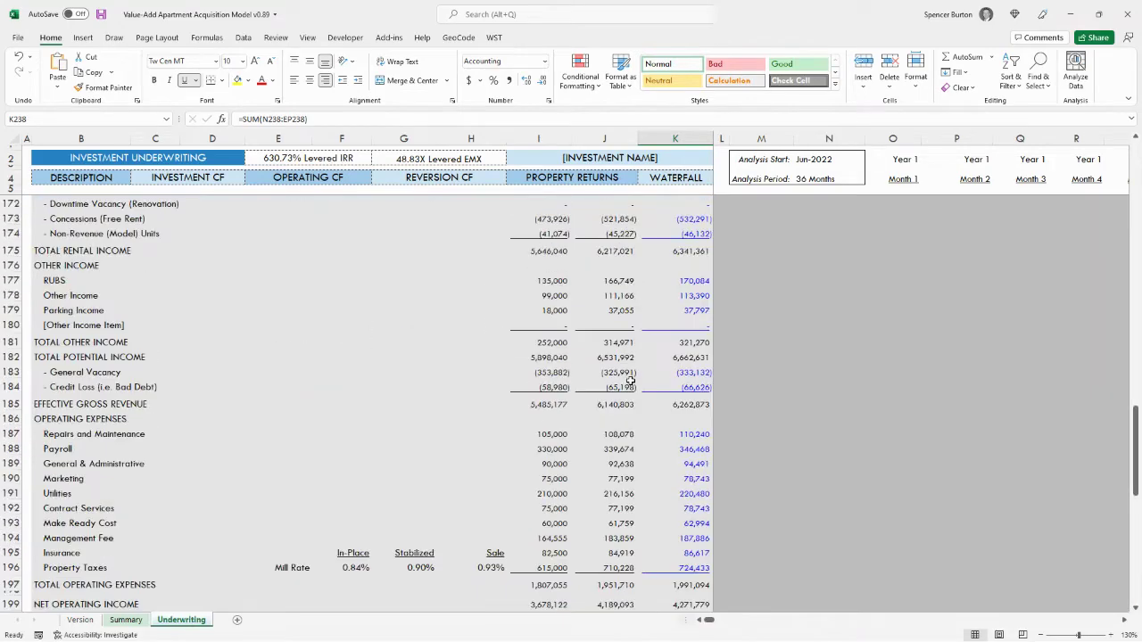
{"action": "scroll", "coordinate": [631, 380], "scroll_direction": "up", "scroll_amount": 8}
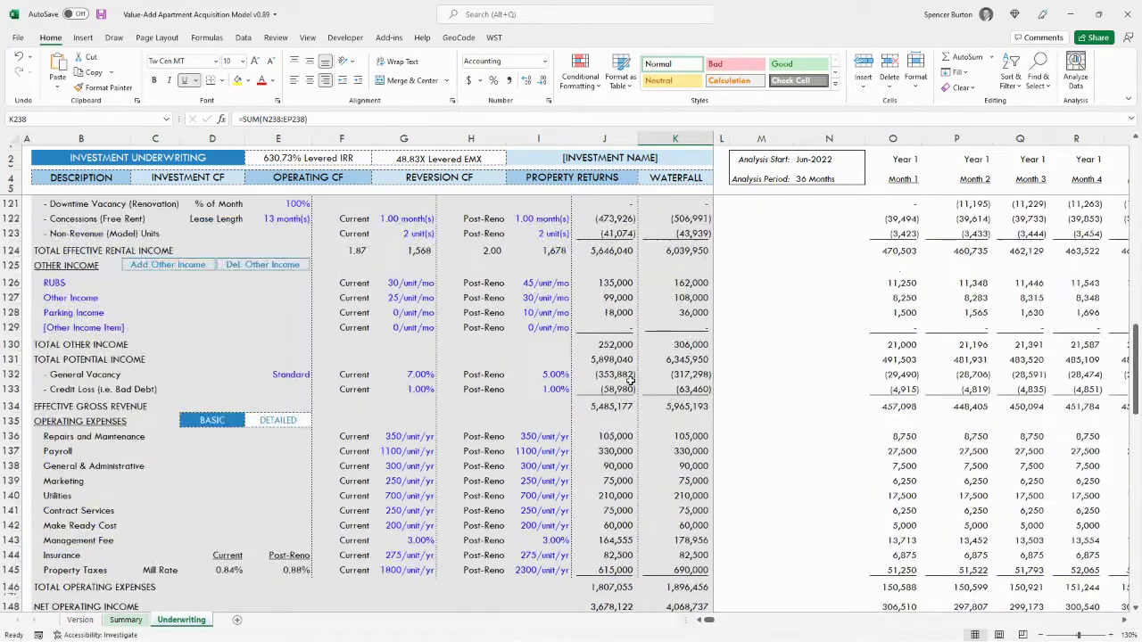
{"action": "scroll", "coordinate": [630, 380], "scroll_direction": "up", "scroll_amount": 20}
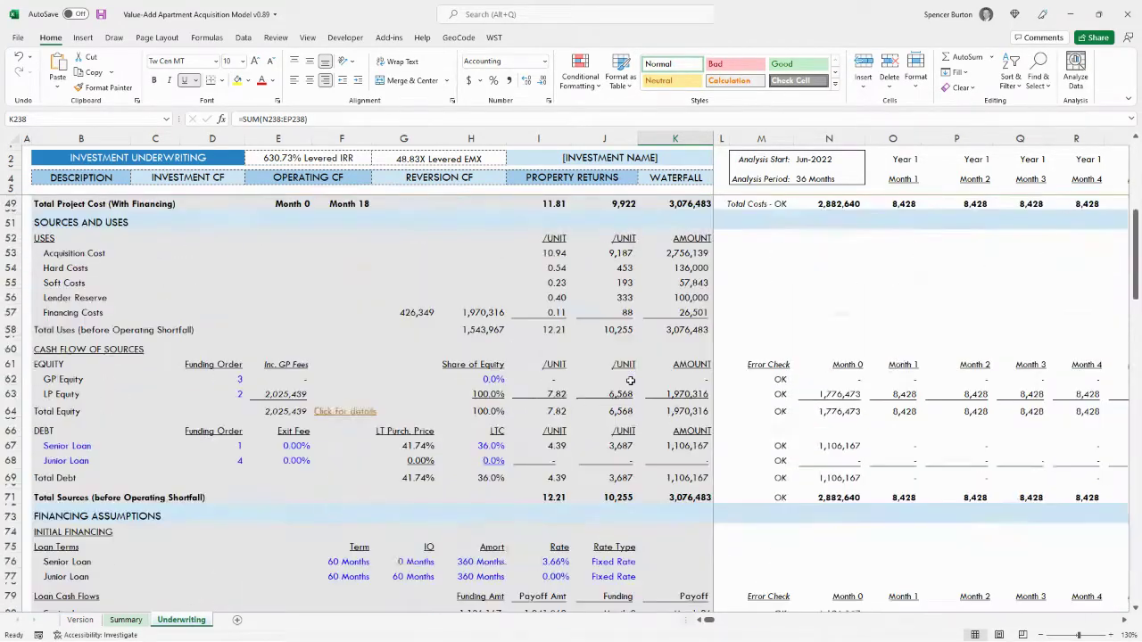
{"action": "left_click", "coordinate": [678, 394]}
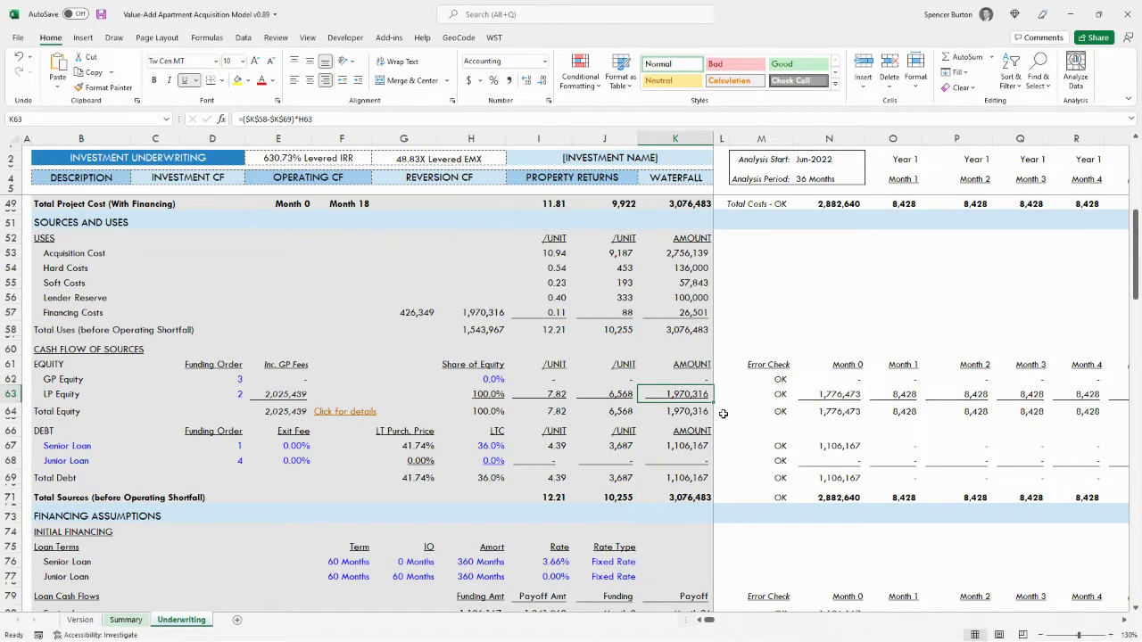
{"action": "left_click", "coordinate": [291, 396]}
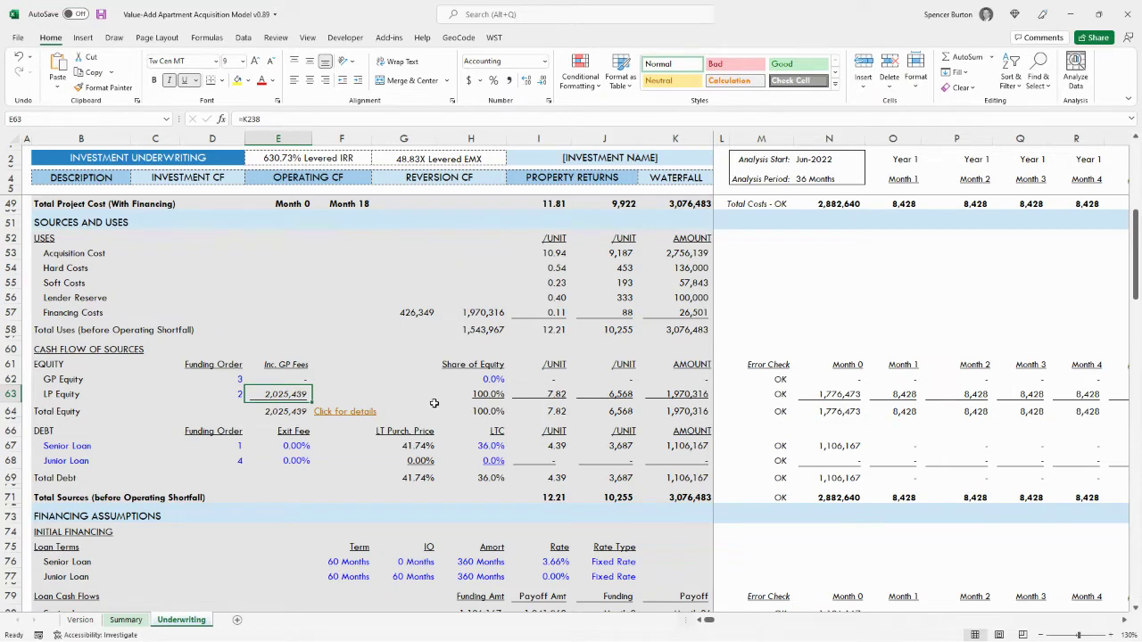
{"action": "left_click", "coordinate": [697, 393]}
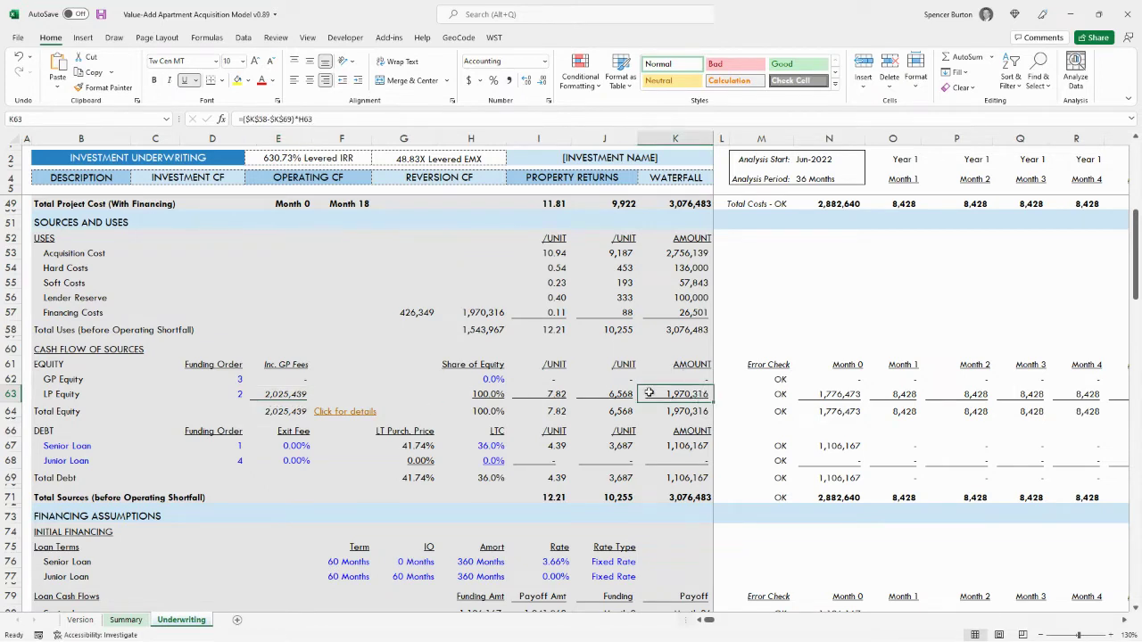
{"action": "left_click", "coordinate": [278, 396]}
{"action": "left_click", "coordinate": [655, 393]}
Set the acquisition and disposition fees in F237:F238 to 0%
{"action": "scroll", "coordinate": [827, 406], "scroll_direction": "down", "scroll_amount": 20}
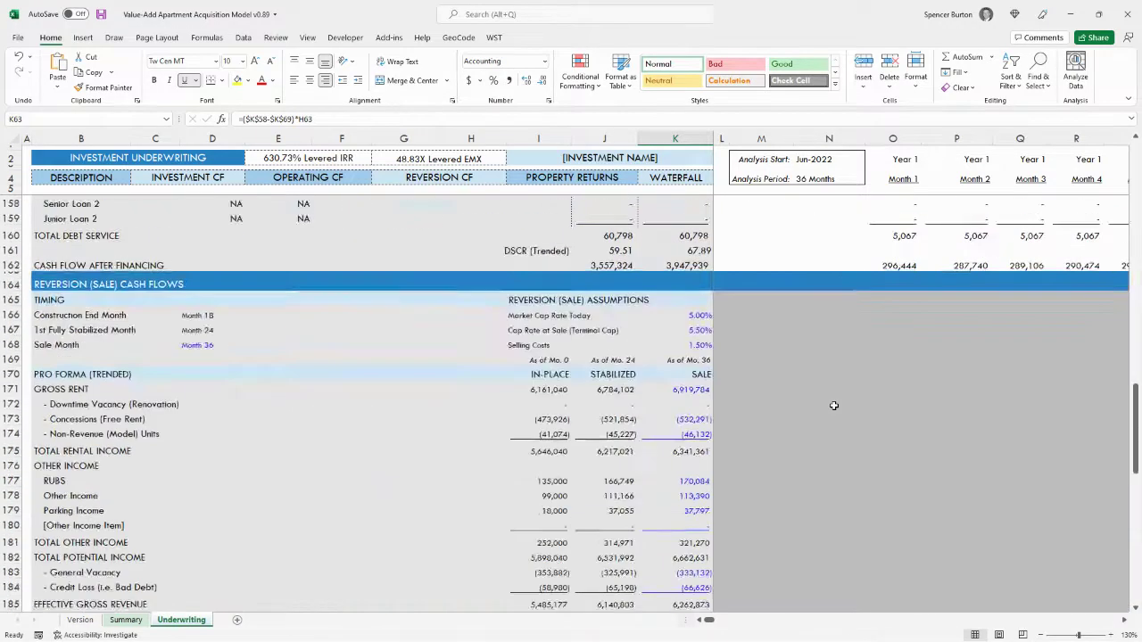
{"action": "scroll", "coordinate": [834, 406], "scroll_direction": "down", "scroll_amount": 12}
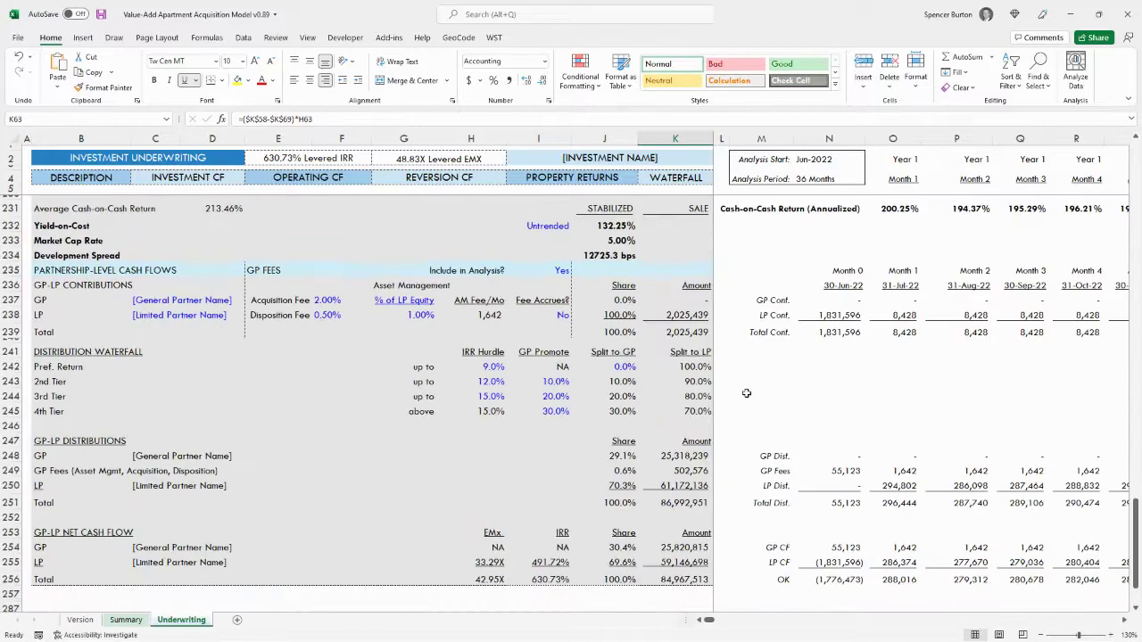
{"action": "left_click_drag", "start_coordinate": [330, 302], "coordinate": [330, 316]}
{"action": "type", "text": "0"}
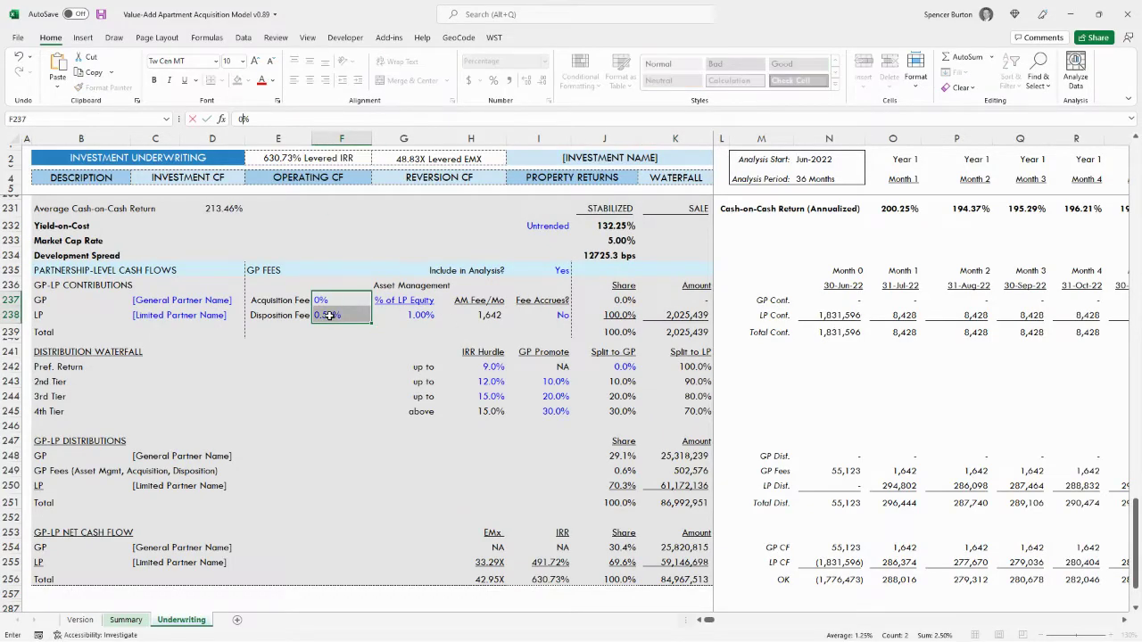
{"action": "key", "text": "ctrl+Return"}
Review the Investment Cash Flows, Inc. GP Fees cells and LP Equity formula with zero fees
{"action": "scroll", "coordinate": [384, 322], "scroll_direction": "up", "scroll_amount": 8}
{"action": "scroll", "coordinate": [384, 322], "scroll_direction": "up", "scroll_amount": 20}
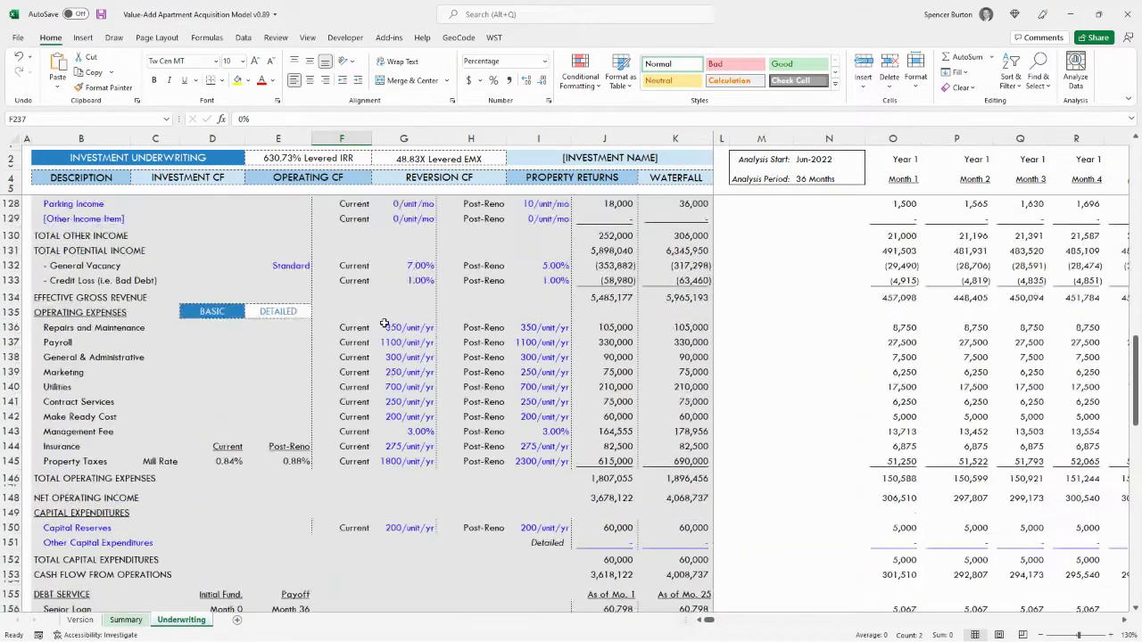
{"action": "scroll", "coordinate": [383, 322], "scroll_direction": "up", "scroll_amount": 17}
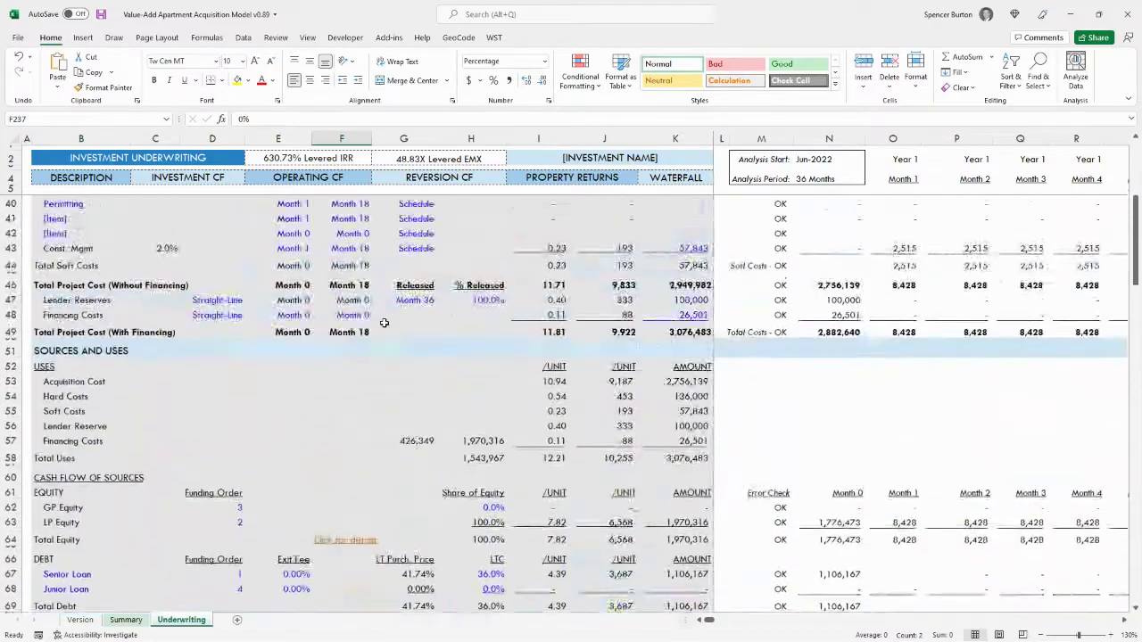
{"action": "scroll", "coordinate": [384, 323], "scroll_direction": "up", "scroll_amount": 3}
{"action": "scroll", "coordinate": [383, 322], "scroll_direction": "down", "scroll_amount": 20}
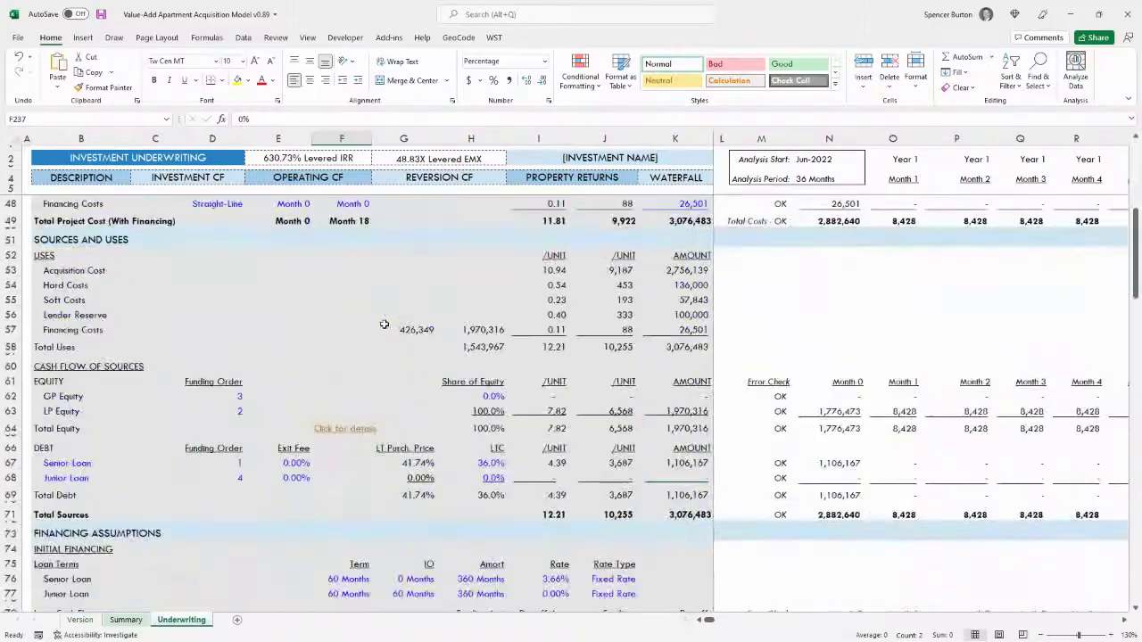
{"action": "scroll", "coordinate": [383, 323], "scroll_direction": "down", "scroll_amount": 3}
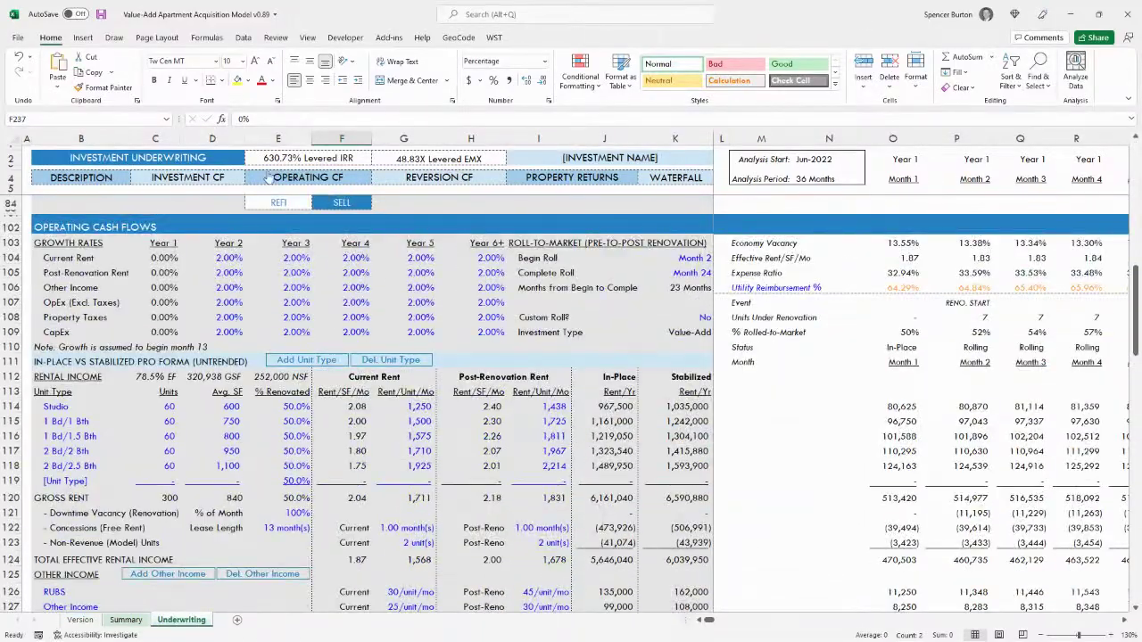
{"action": "left_click", "coordinate": [215, 178]}
{"action": "scroll", "coordinate": [294, 301], "scroll_direction": "down", "scroll_amount": 8}
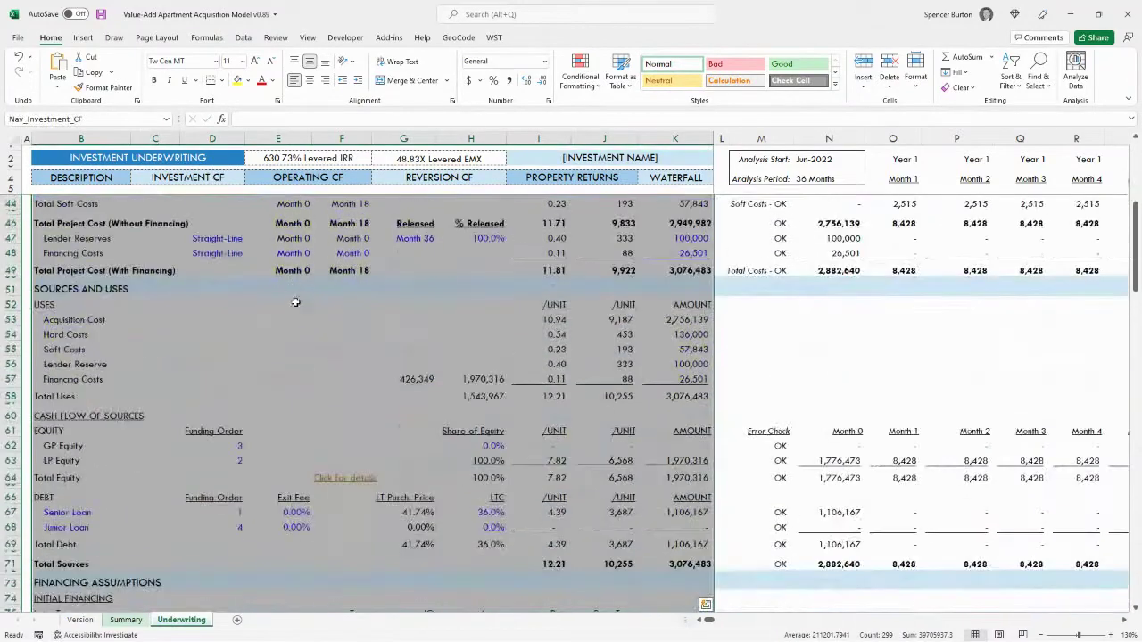
{"action": "left_click", "coordinate": [317, 349]}
{"action": "scroll", "coordinate": [324, 369], "scroll_direction": "down", "scroll_amount": 2}
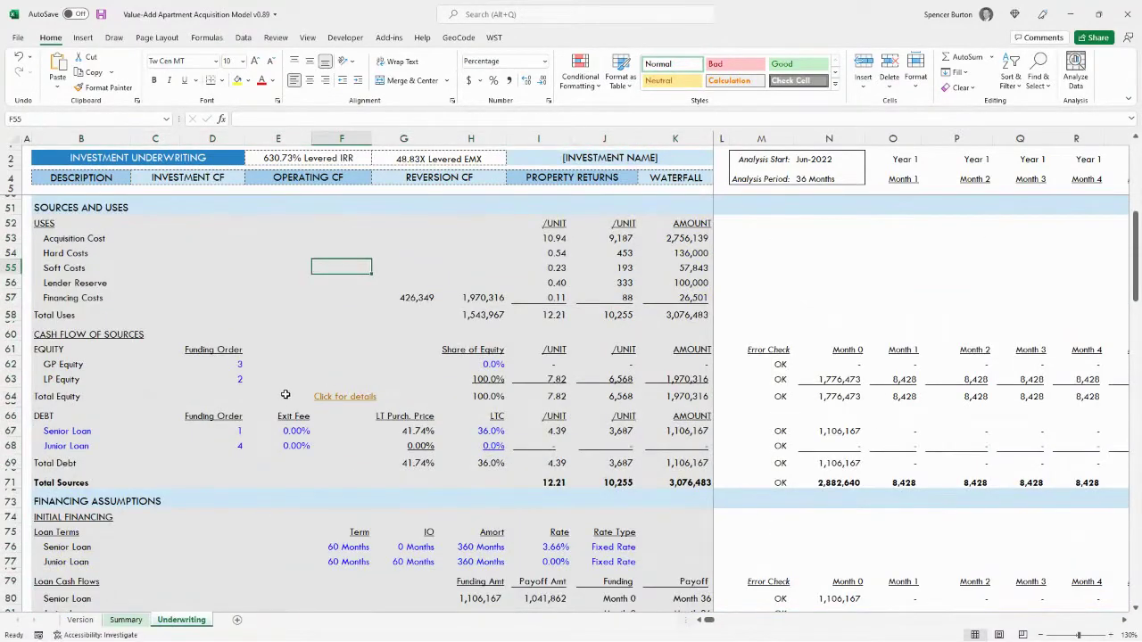
{"action": "left_click", "coordinate": [285, 394]}
{"action": "left_click_drag", "start_coordinate": [292, 353], "coordinate": [288, 392]}
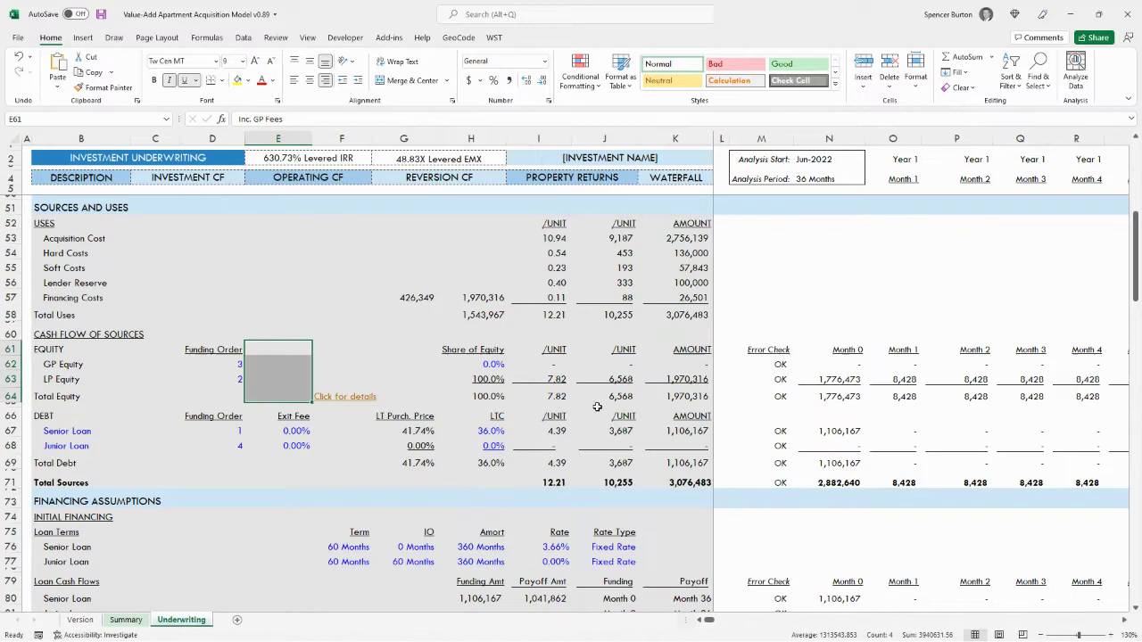
{"action": "left_click", "coordinate": [669, 378]}
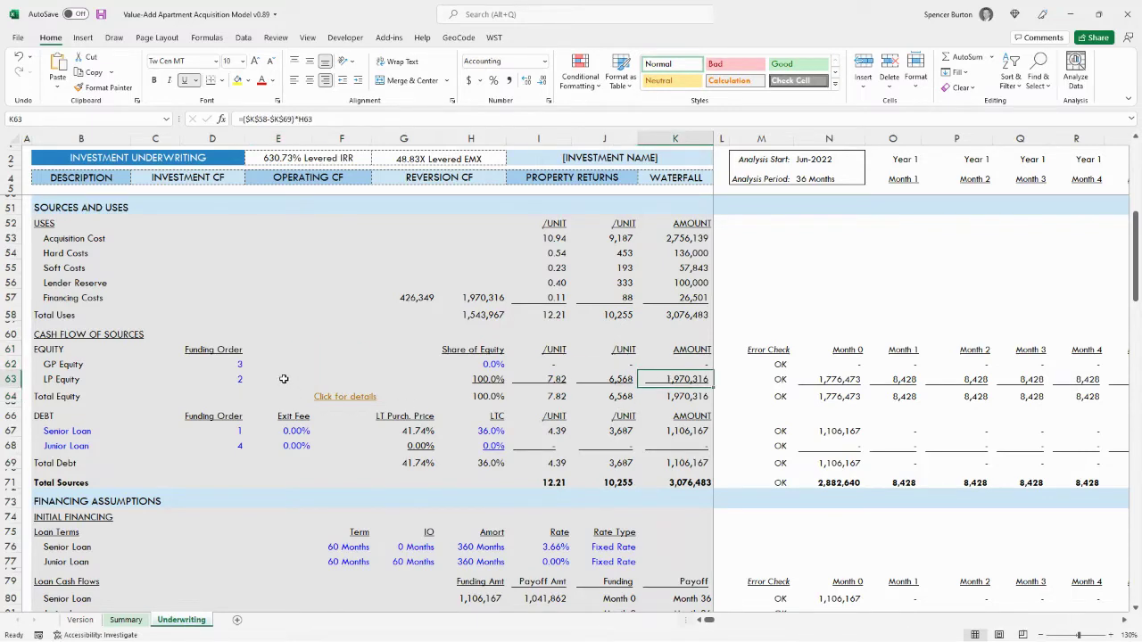
{"action": "key", "text": "ctrl+bracketright"}
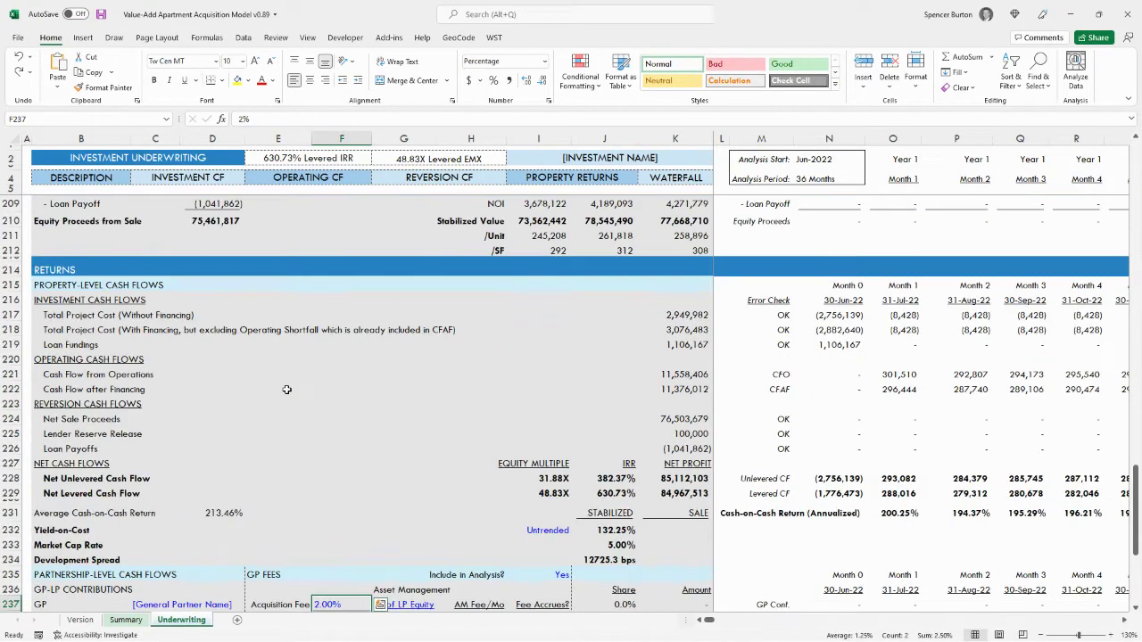
{"action": "scroll", "coordinate": [286, 390], "scroll_direction": "up", "scroll_amount": 20}
{"action": "left_click", "coordinate": [218, 183]}
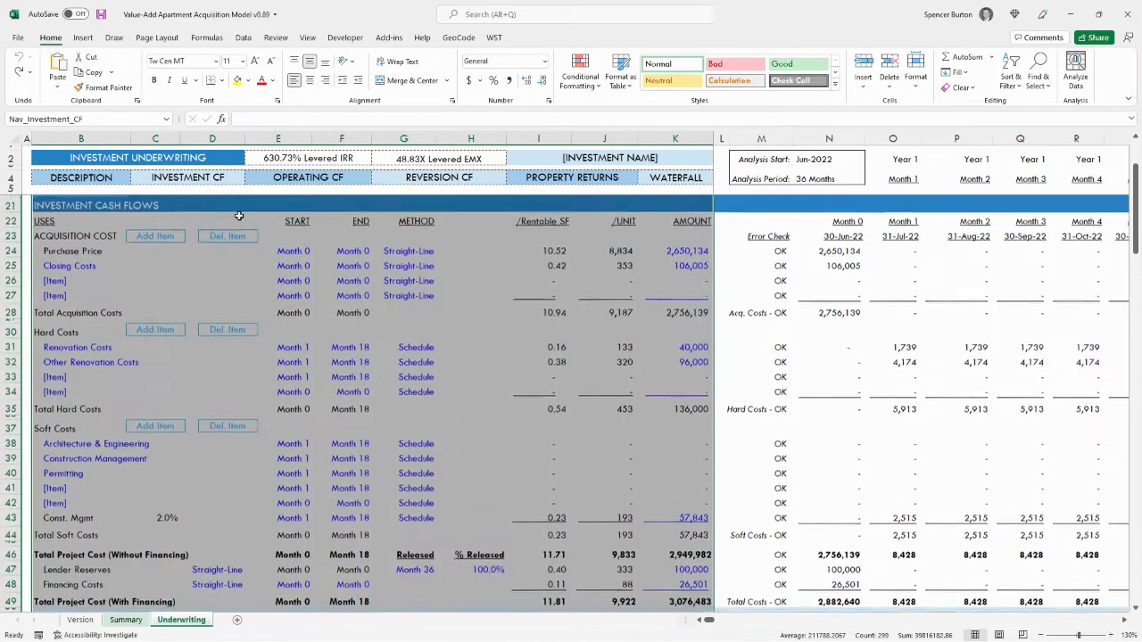
{"action": "scroll", "coordinate": [239, 216], "scroll_direction": "down", "scroll_amount": 10}
{"action": "left_click", "coordinate": [284, 361]}
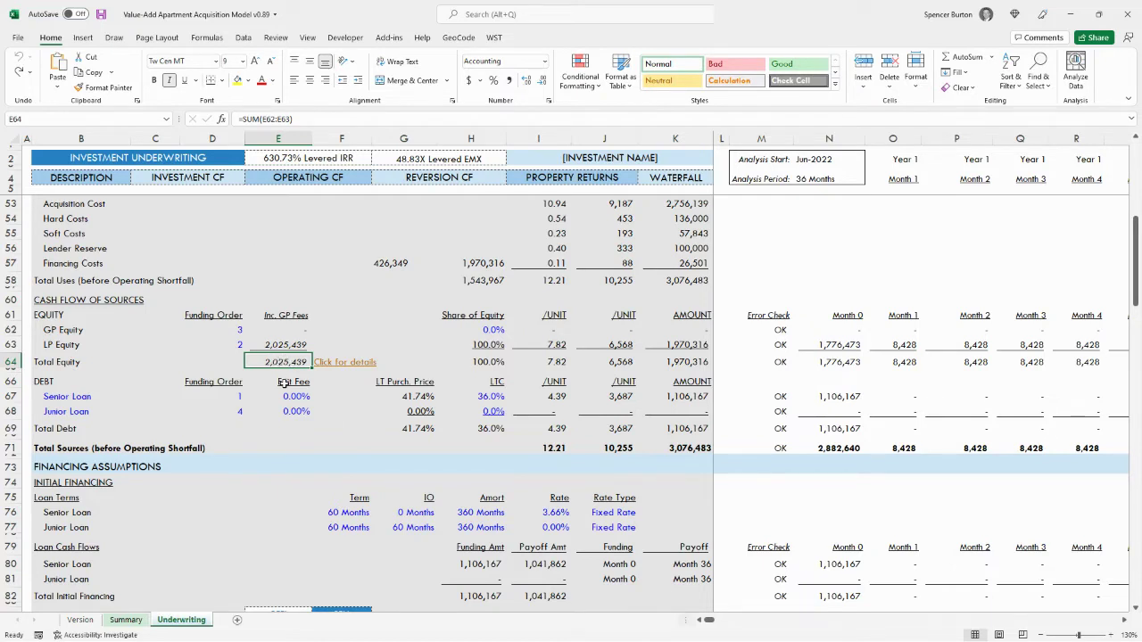
{"action": "left_click", "coordinate": [476, 284]}
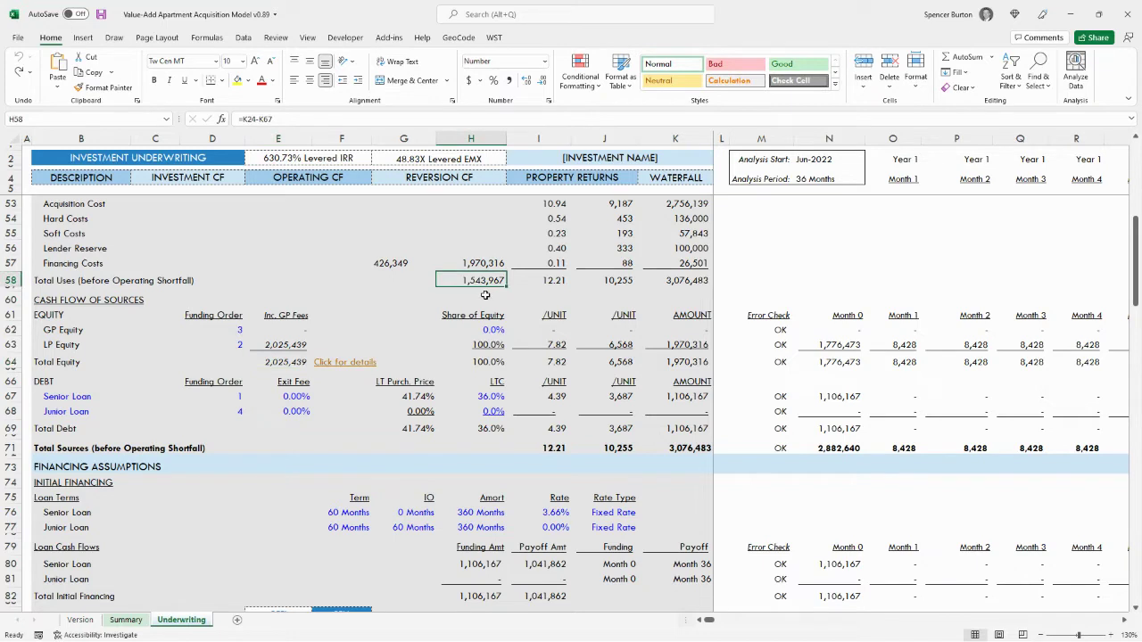
{"action": "left_click", "coordinate": [294, 361]}
{"action": "left_click", "coordinate": [482, 279]}
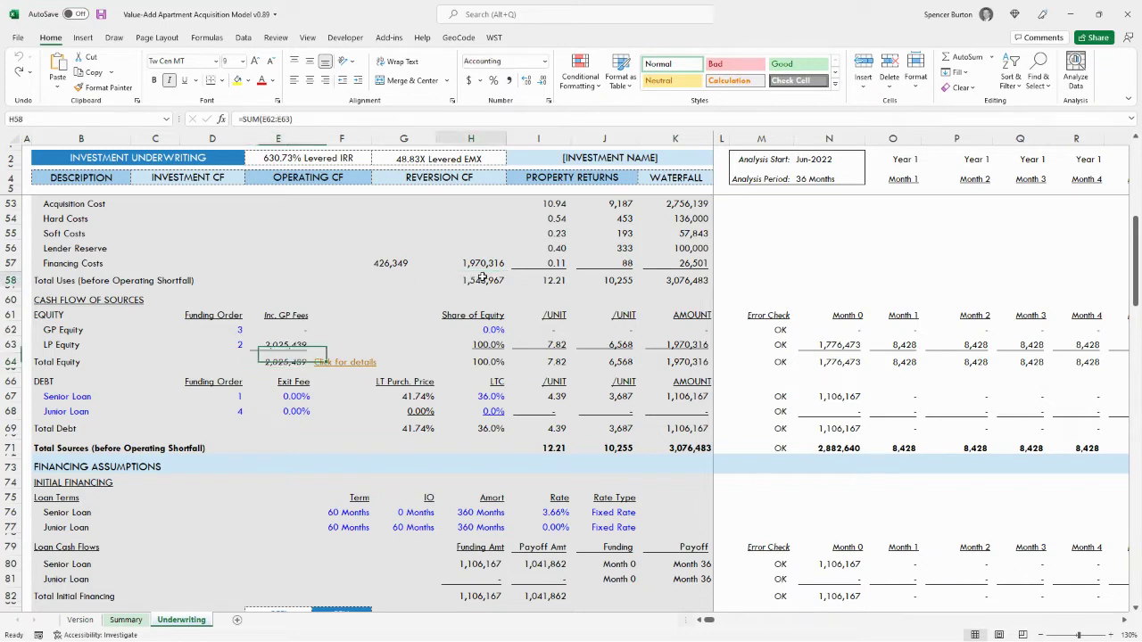
{"action": "left_click", "coordinate": [685, 395]}
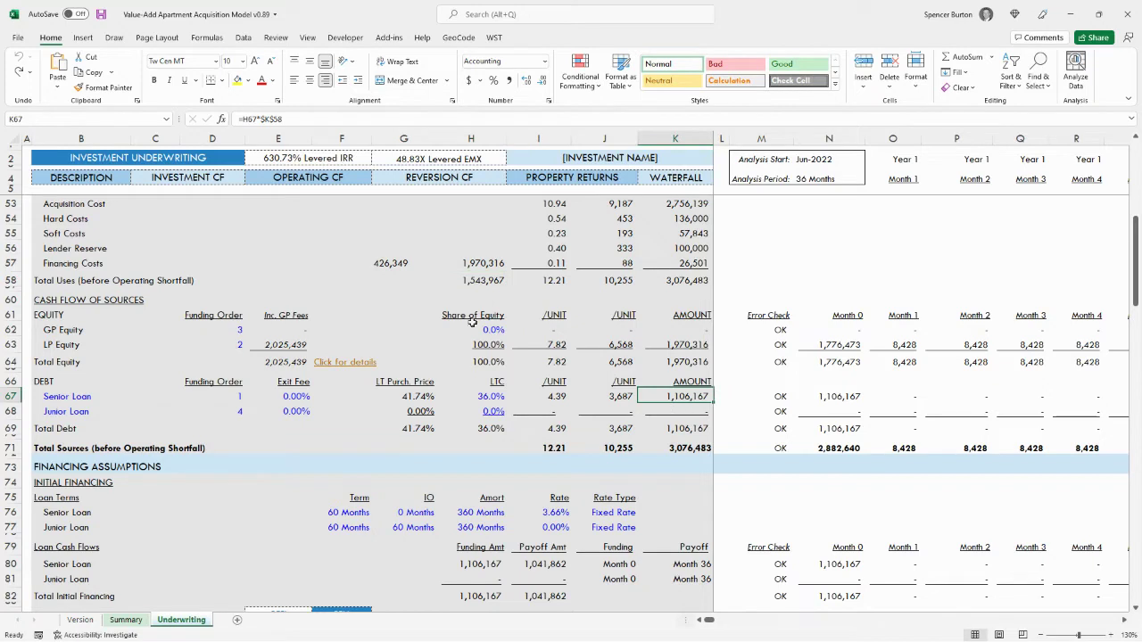
Enter =E64-H58 in G57, showing the 481,472 gap between equity with GP fees and H58
{"action": "left_click", "coordinate": [393, 262]}
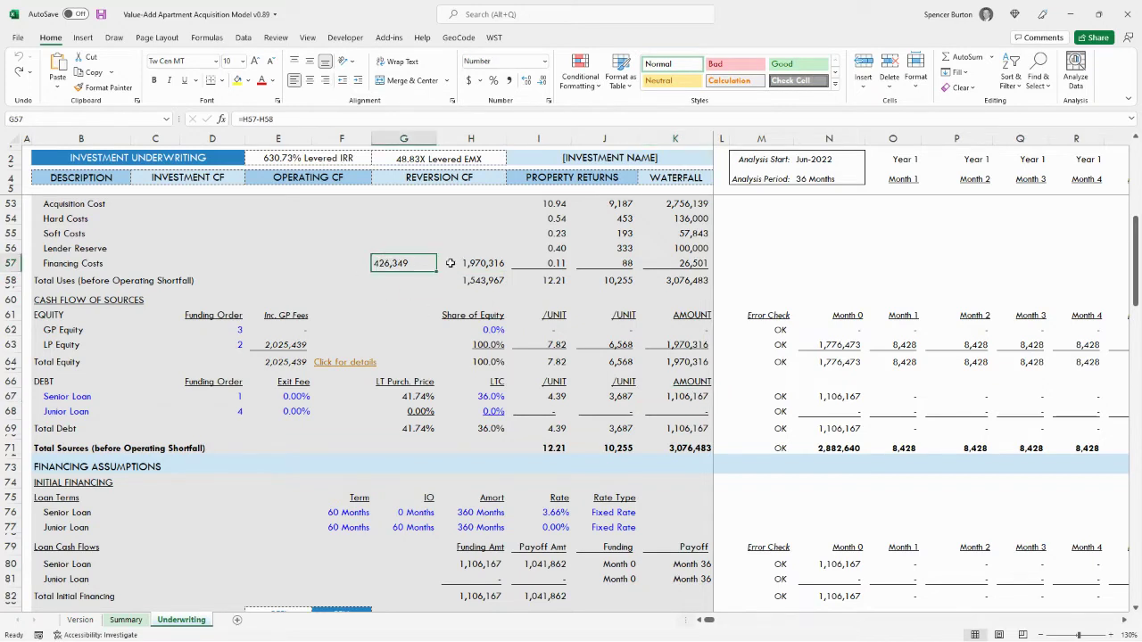
{"action": "type", "text": "="}
{"action": "left_click", "coordinate": [286, 361]}
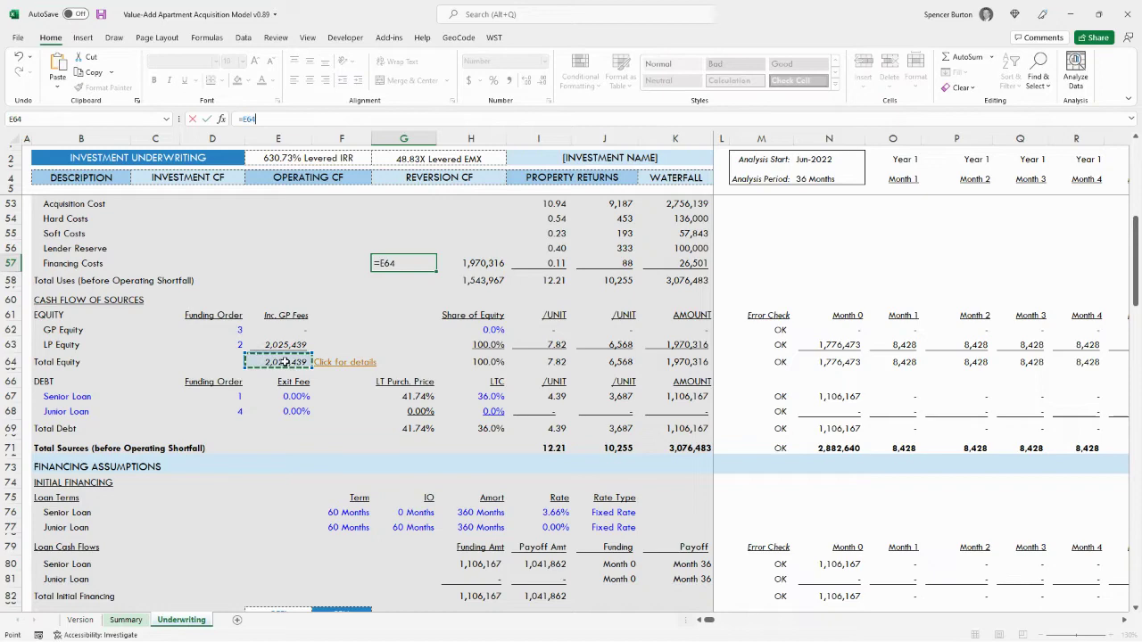
{"action": "type", "text": "-"}
{"action": "left_click", "coordinate": [480, 279]}
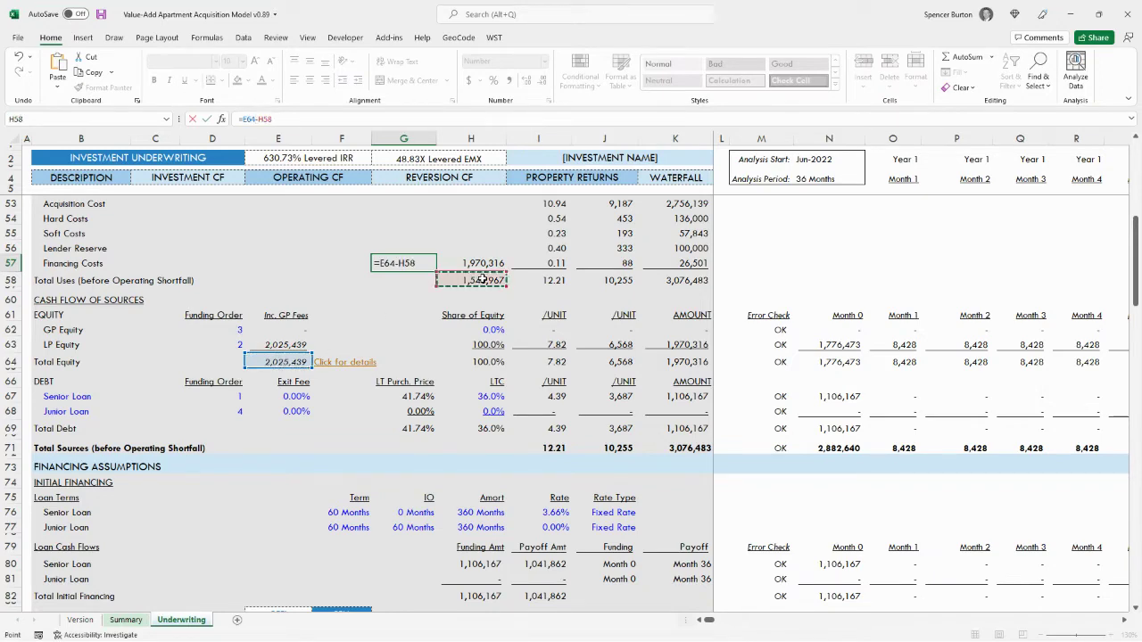
{"action": "key", "text": "ctrl+Return"}
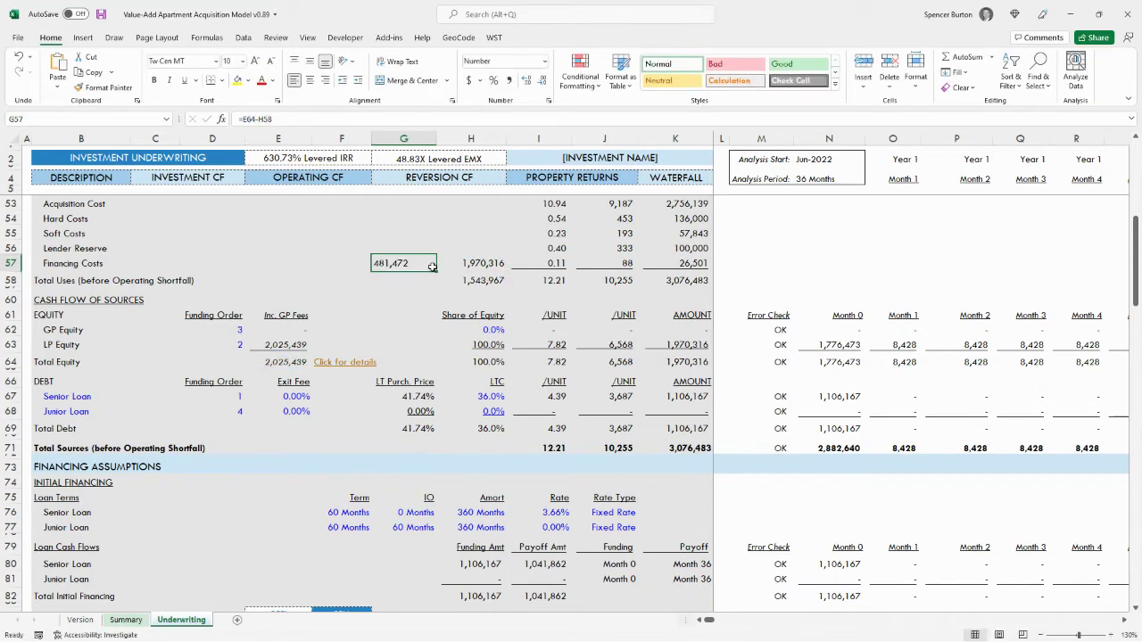
{"action": "scroll", "coordinate": [571, 344], "scroll_direction": "up", "scroll_amount": 10}
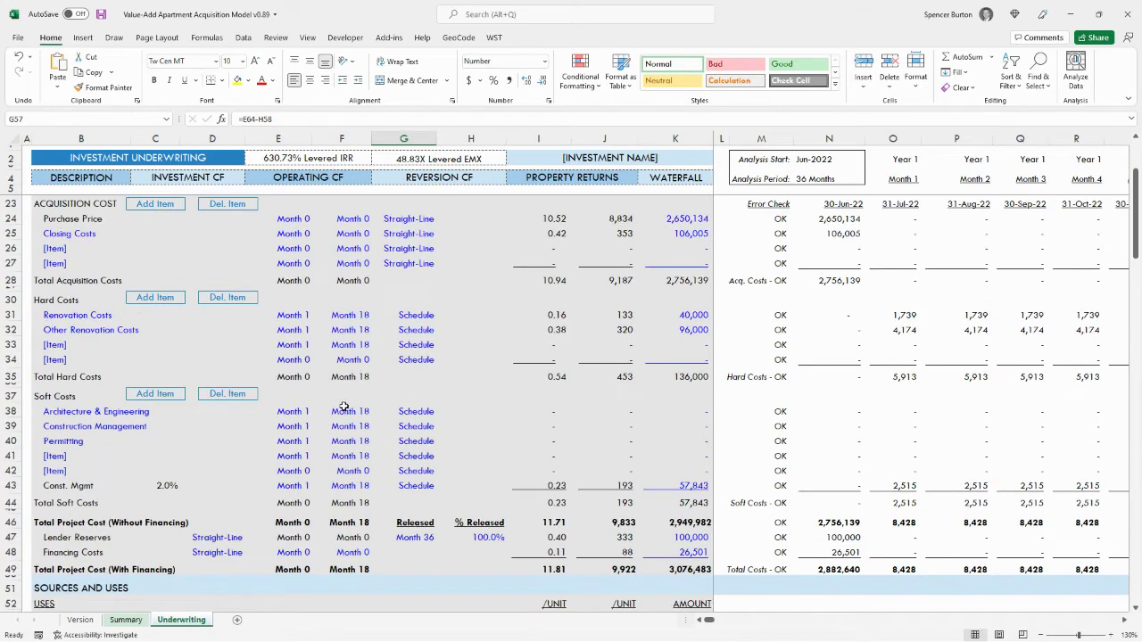
{"action": "scroll", "coordinate": [356, 401], "scroll_direction": "down", "scroll_amount": 11}
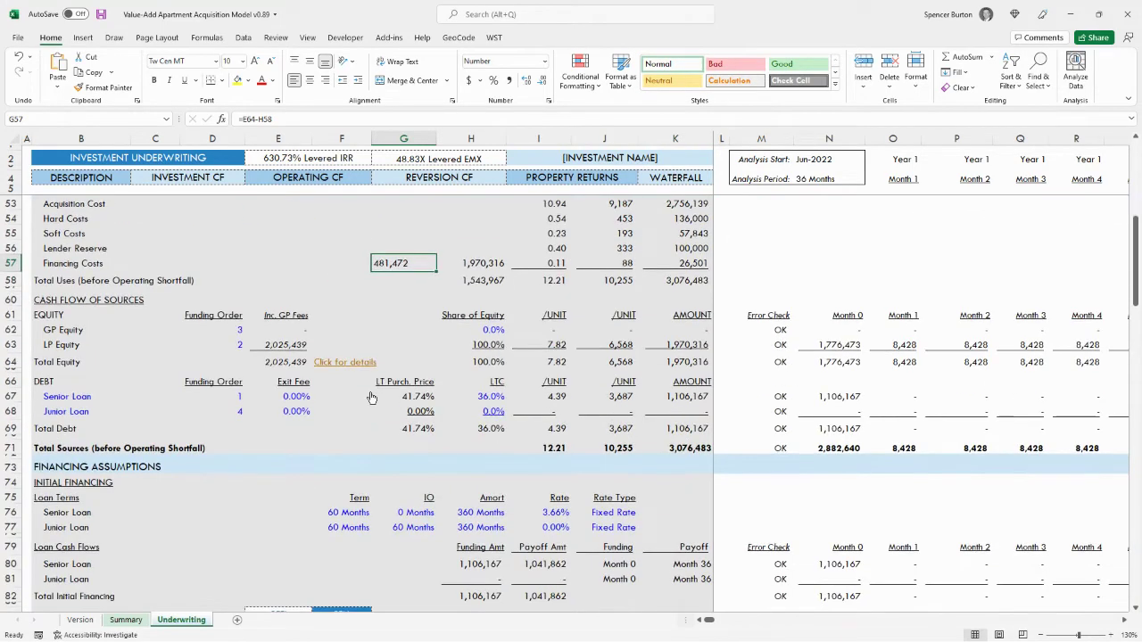